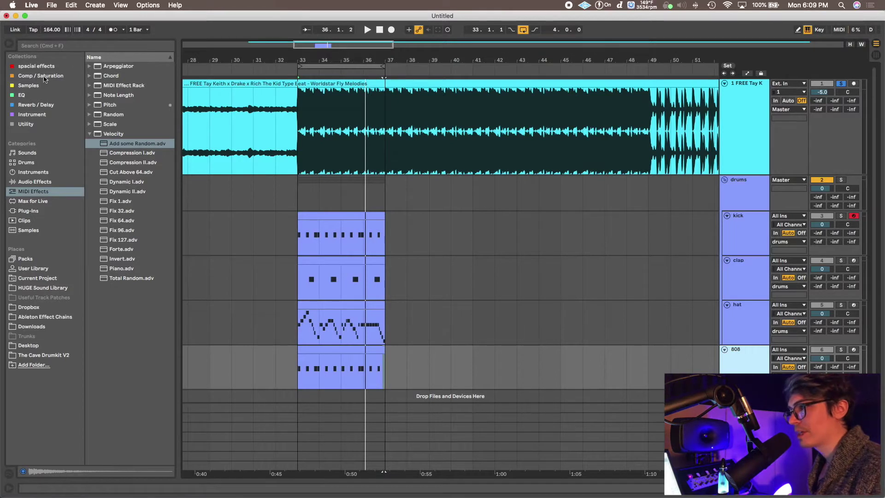
- Open the 808 sample folder of The Cave Drumkit V2 in the browser
left_click(96, 135)
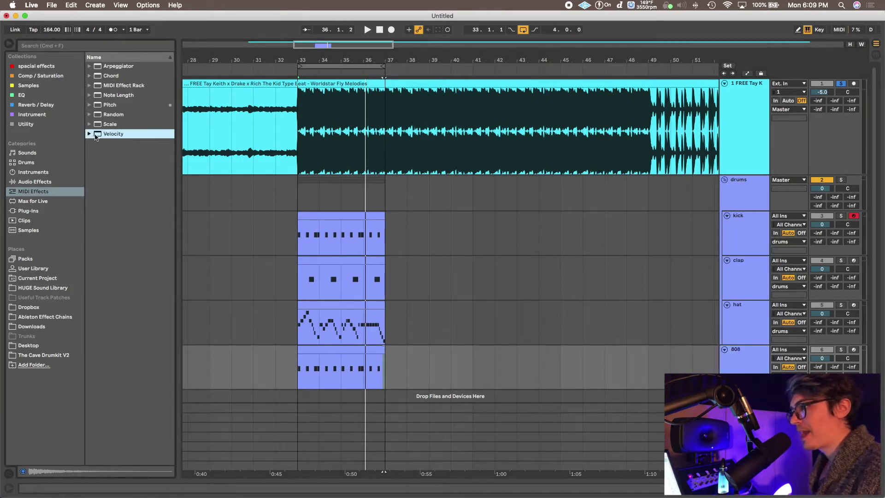
left_click(54, 356)
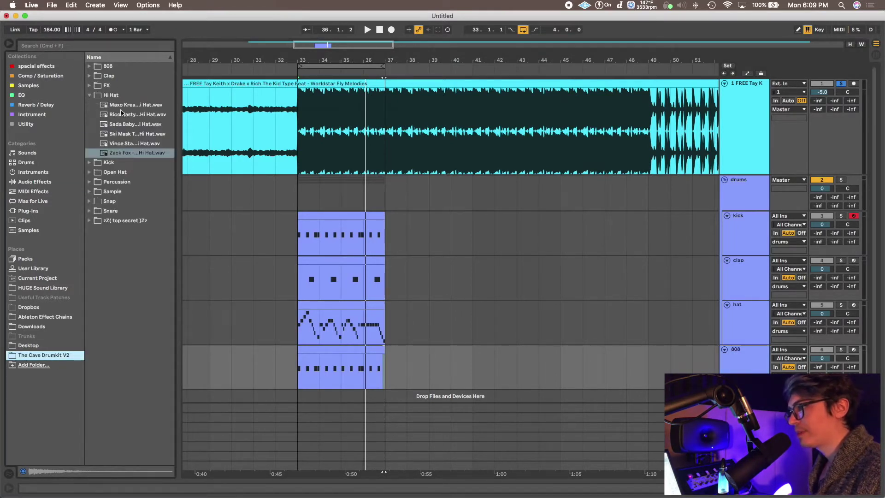
left_click(90, 96)
left_click(89, 66)
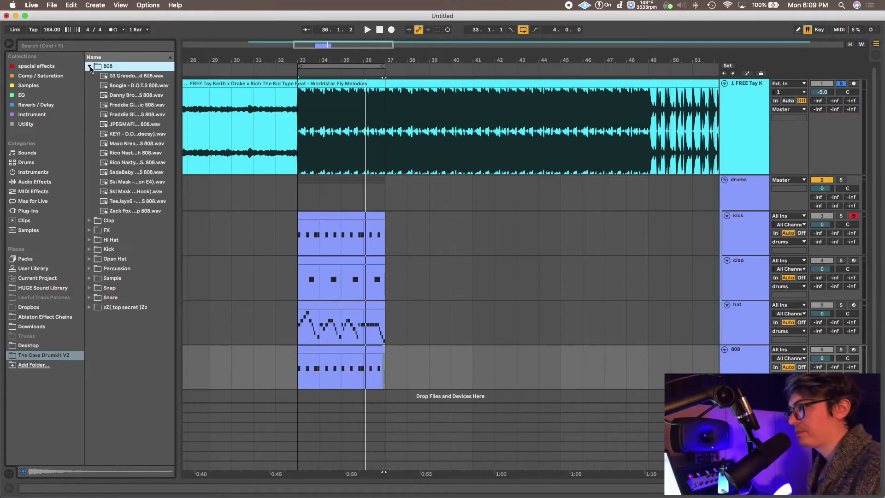
- Audition the 808 samples one by one from the start of the folder to Maxo Kream - D.O.T.S 808.wav
left_click(116, 77)
key("Down")
key("Down")
key("Down")
key("Down")
key("Down")
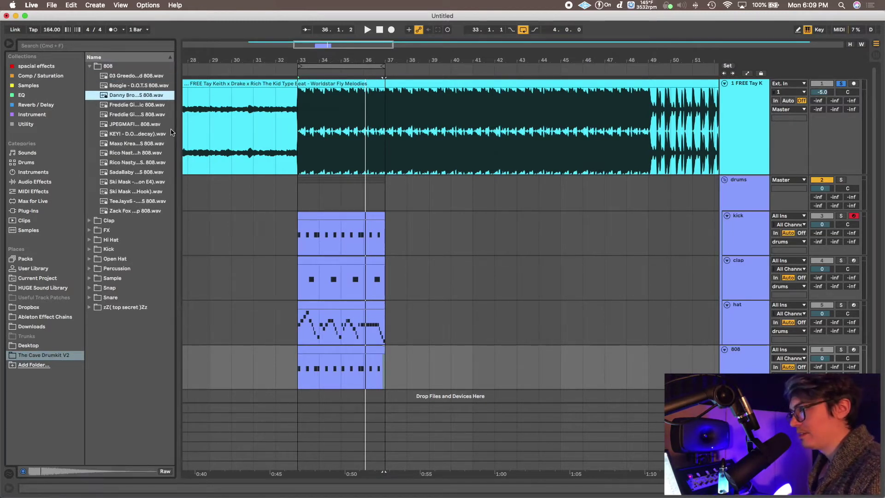
key("Down")
key("Down")
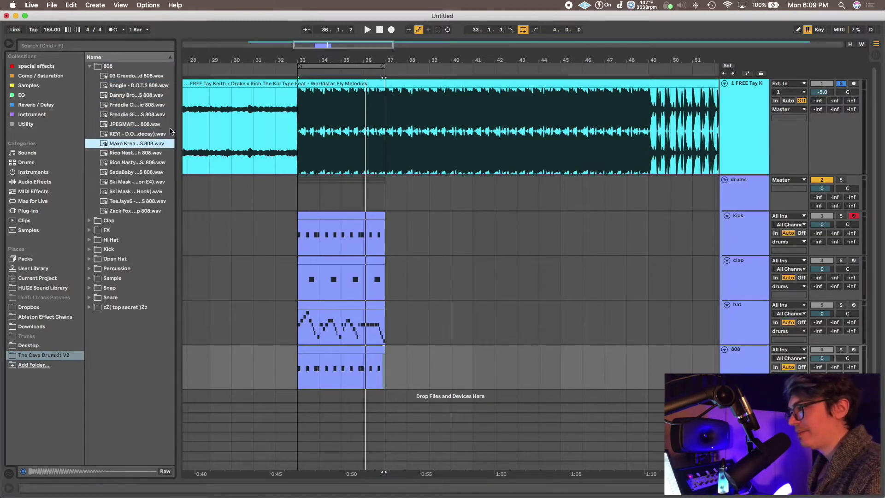
- Widen the browser to show full file names and audition more 808 samples, ending on SadaBaby - D.O.T.S 808.wav
left_click_drag(180, 184, 238, 184)
key("Down")
key("Down")
key("Down")
key("Down")
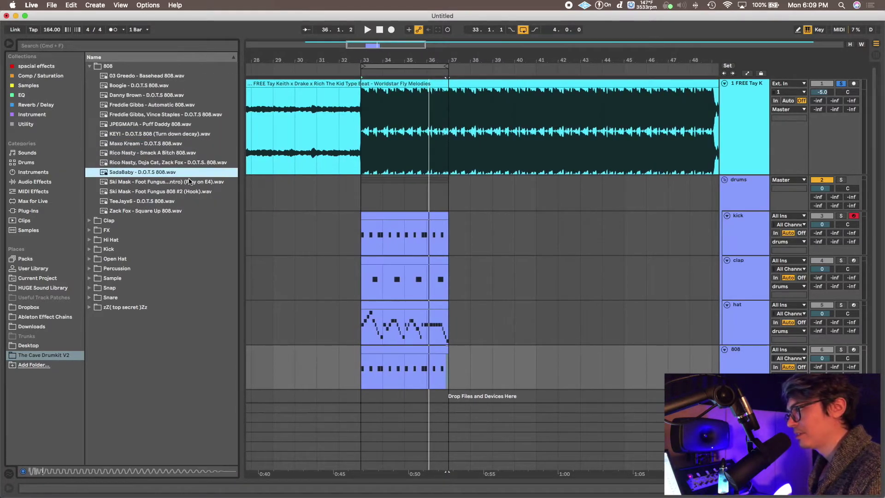
key("Up")
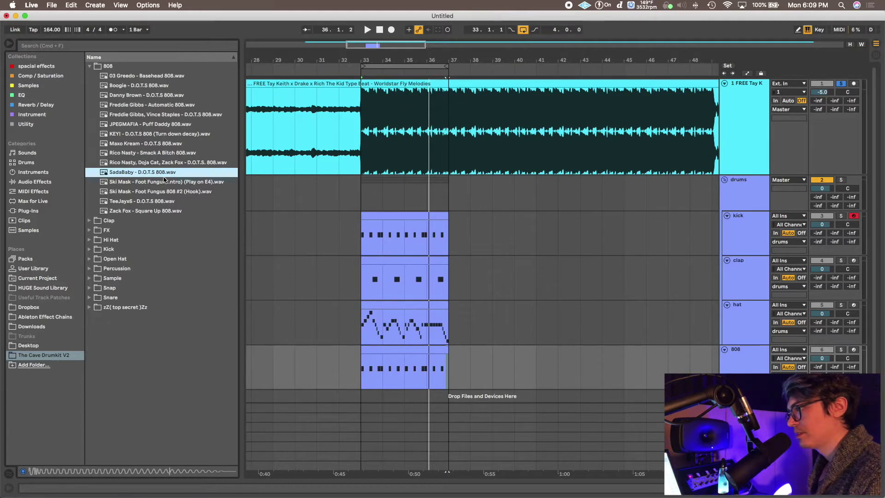
key("Down")
key("Down")
key("Up")
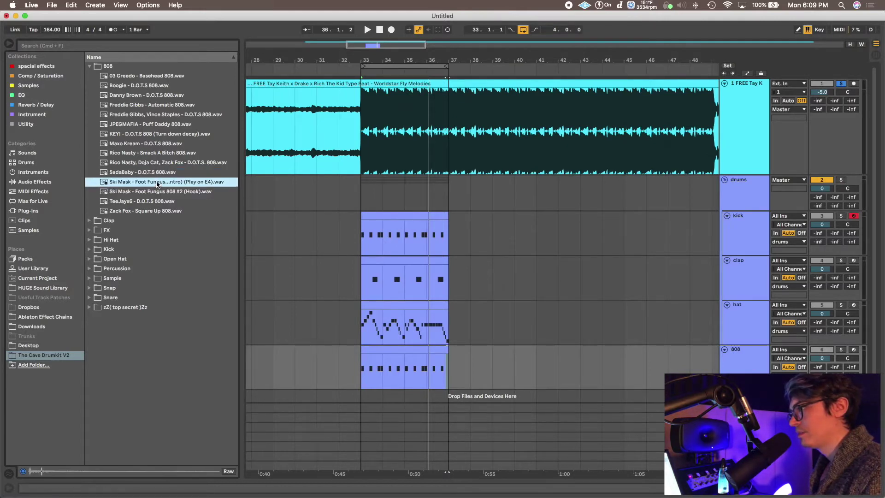
key("Up")
- Replace the sample in the 808 track's Sampler with SadaBaby - D.O.T.S 808.wav
left_click(751, 364)
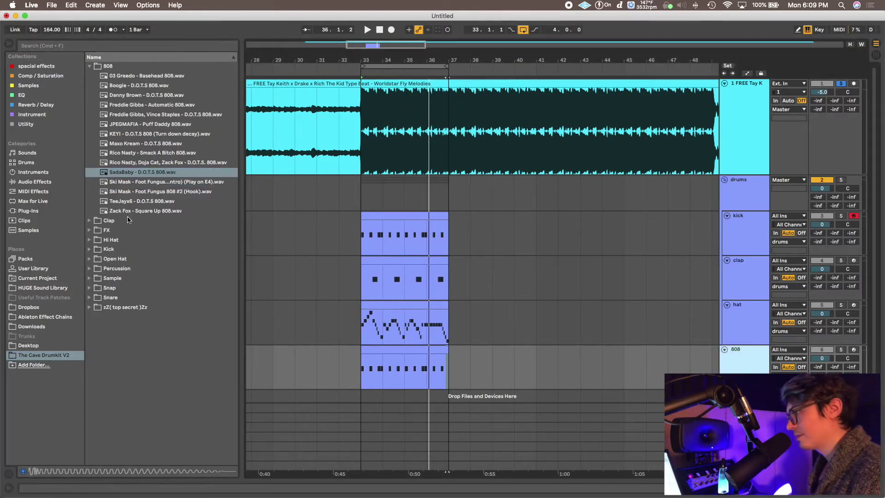
key("shift+Tab")
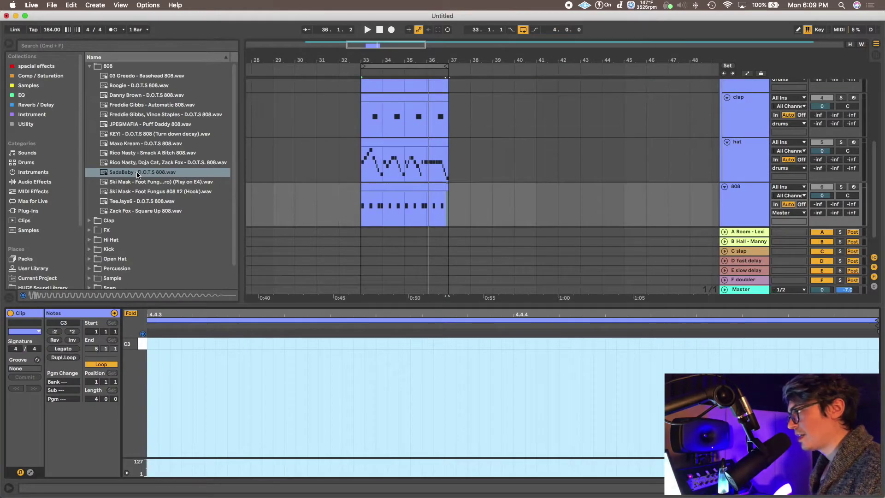
key("shift+Tab")
left_click(137, 174)
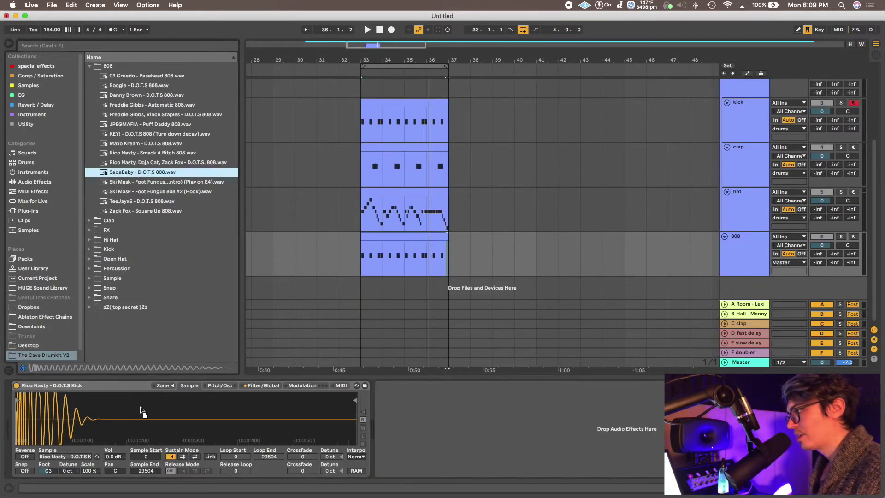
left_click_drag(144, 417, 144, 418)
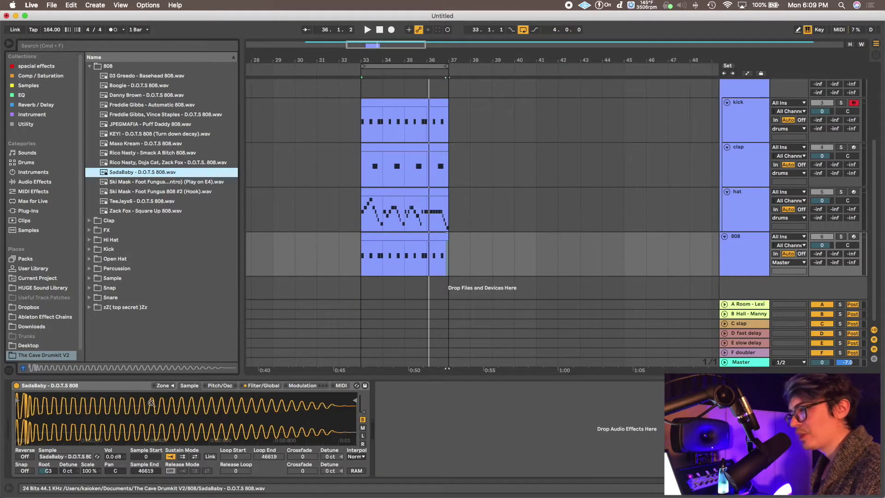
- Solo the 808 track and play its clip from bar 33
left_click(396, 239)
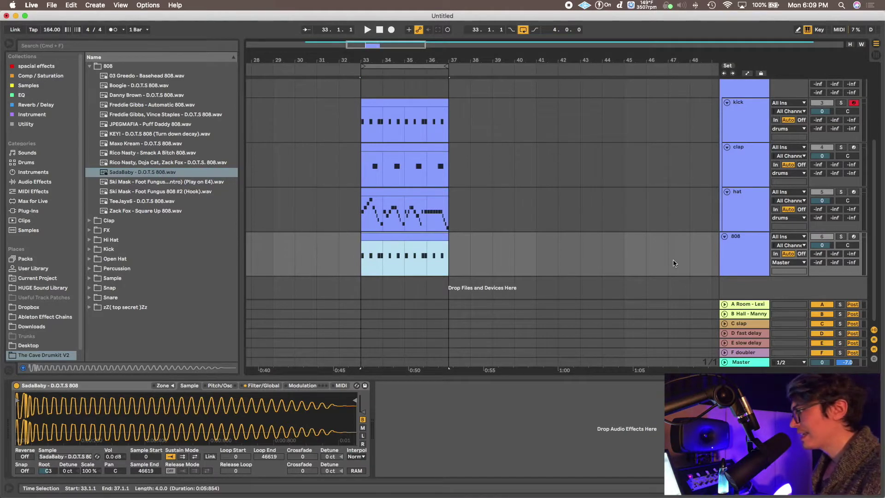
left_click(841, 236)
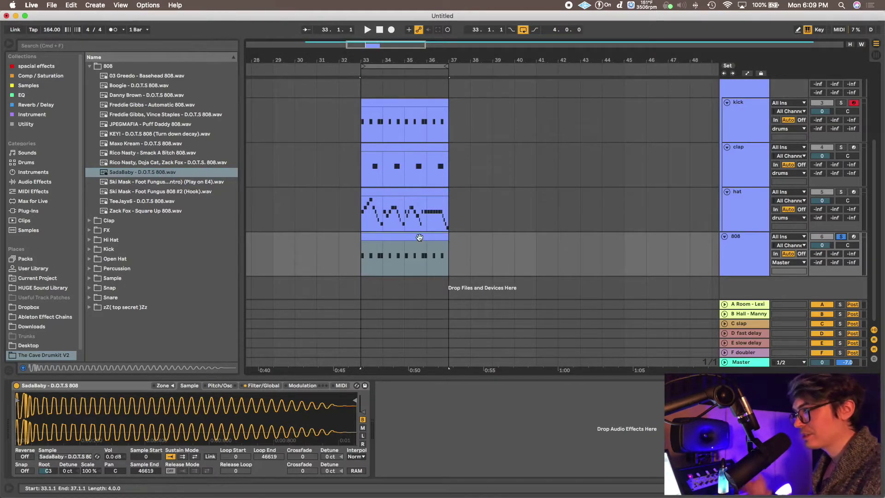
key("space")
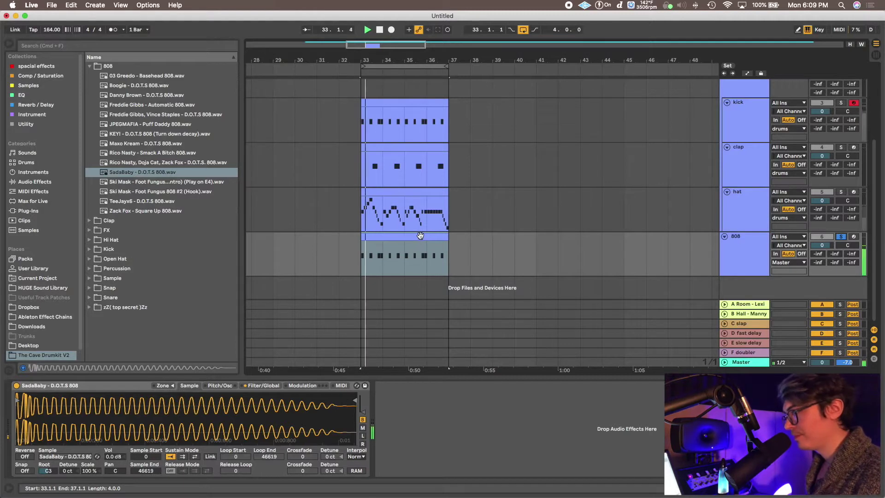
- Set the 808 Sampler's voice count to 1 and play the soloed pattern
left_click(273, 386)
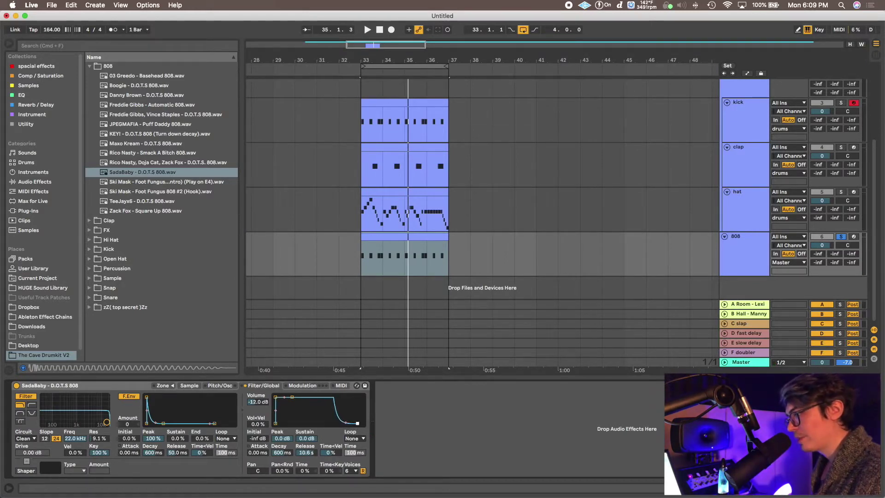
left_click(356, 471)
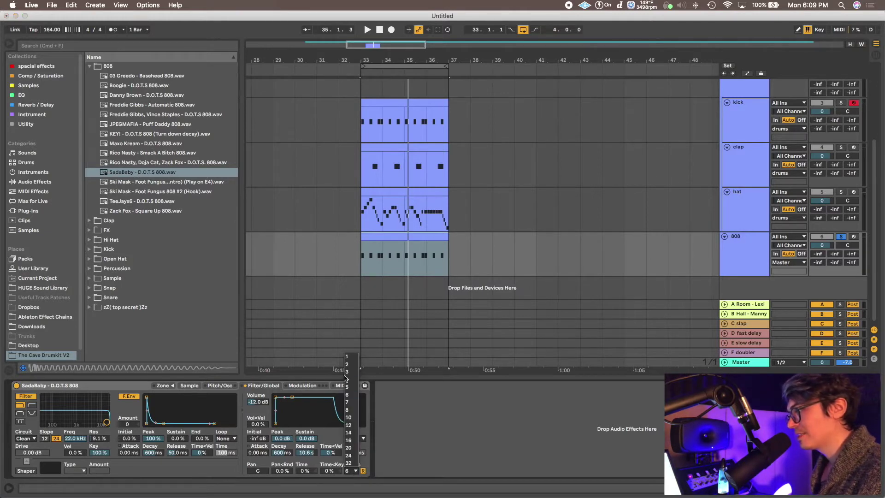
left_click(352, 357)
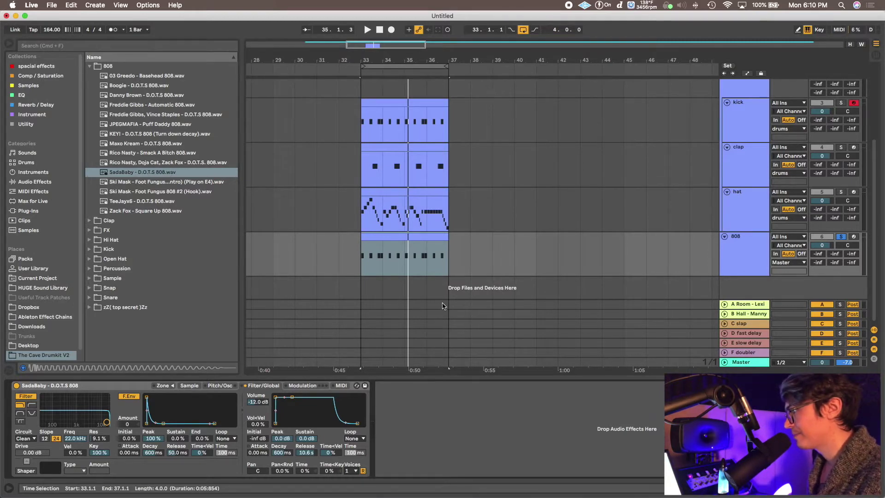
key("space")
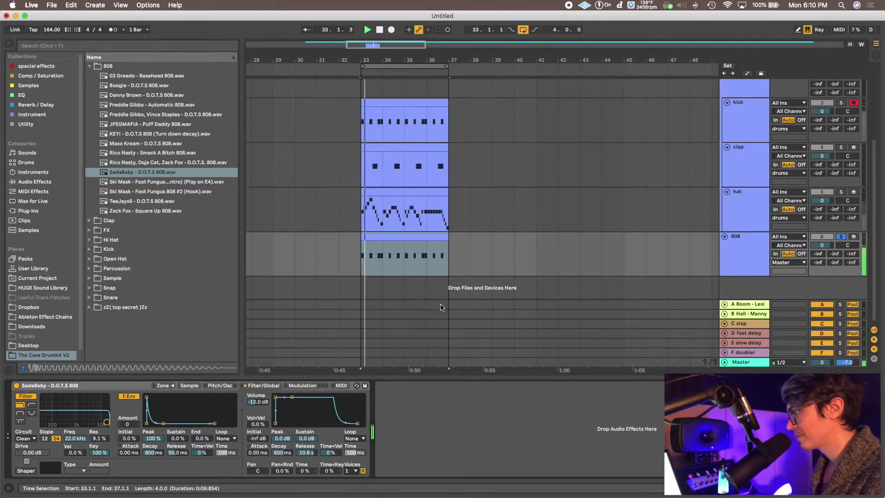
- Unsolo the 808 track and reduce the height of the melody audio track above the drums
left_click(841, 236)
scroll(782, 131, "up", 3)
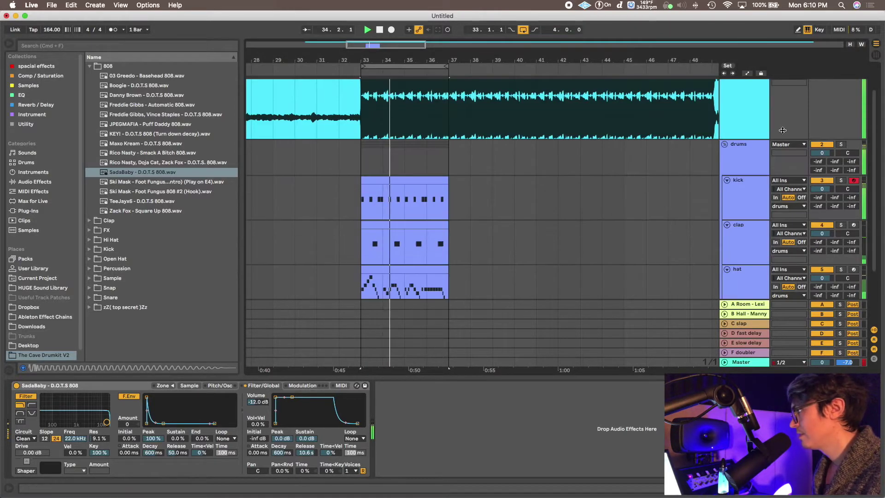
scroll(782, 130, "up", 2)
key("space")
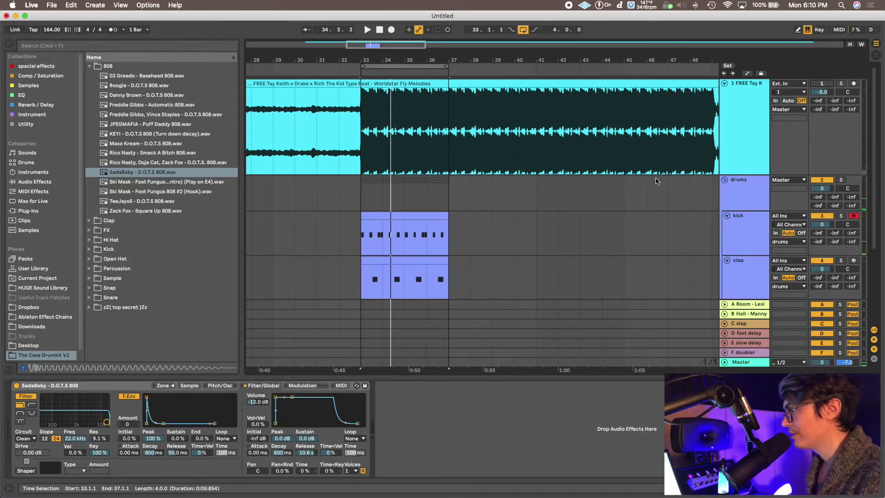
left_click_drag(753, 173, 750, 137)
- Play the loop with all tracks active and check how the melody, drums and 808 sit together
key("space")
scroll(466, 252, "down", 3)
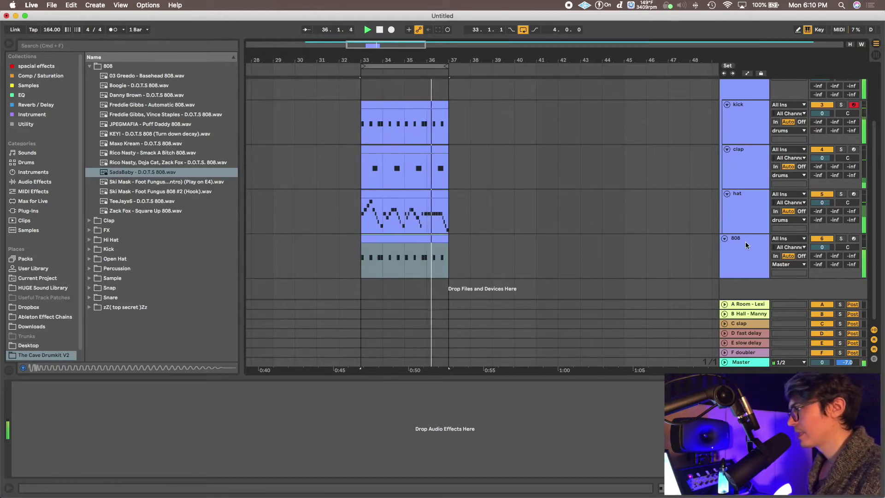
scroll(746, 242, "up", 3)
scroll(745, 244, "down", 3)
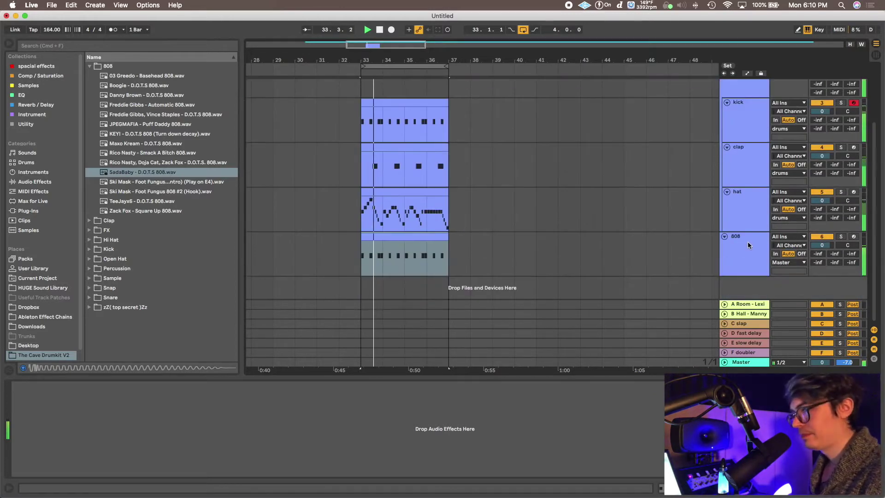
key("Tab")
key("Tab")
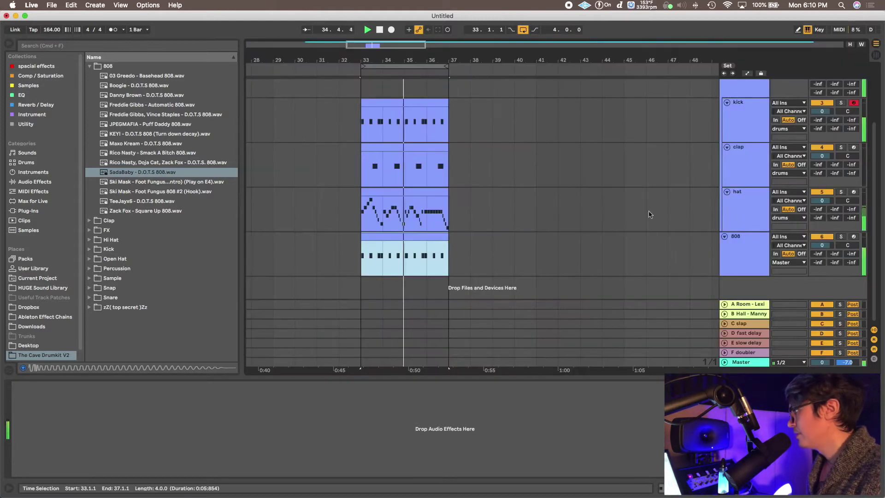
scroll(671, 189, "up", 3)
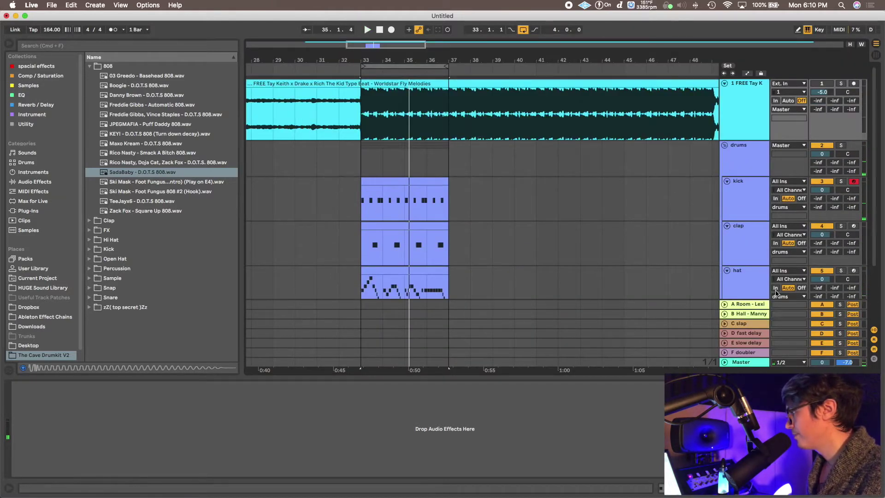
- Enable the L2 Stereo limiter on the master track and lower its threshold to -2.0
key("Tab")
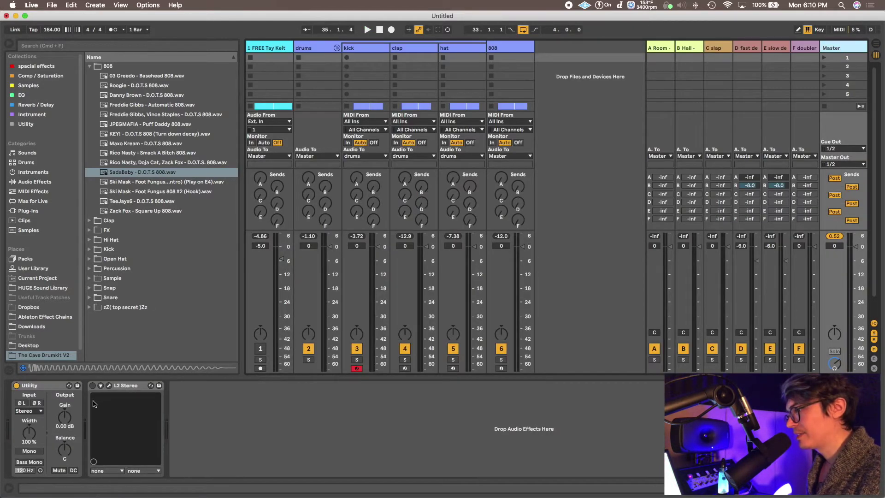
left_click(108, 385)
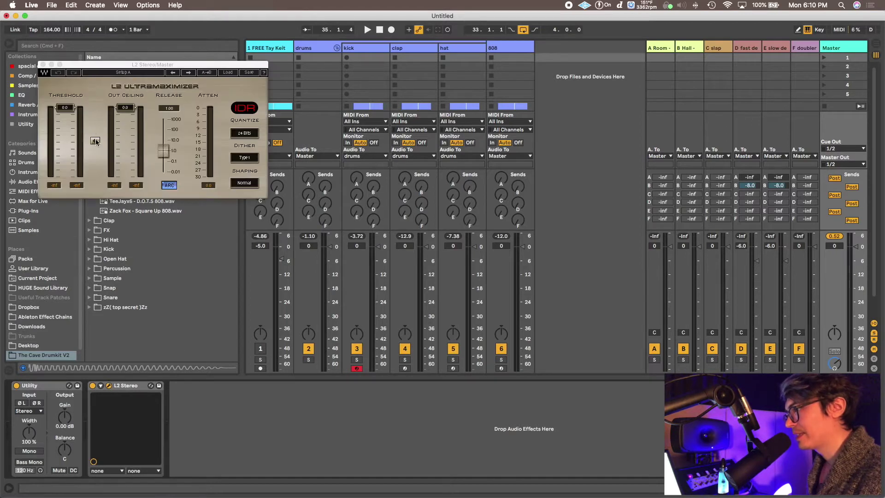
key("space")
left_click_drag(71, 111, 71, 114)
key("space")
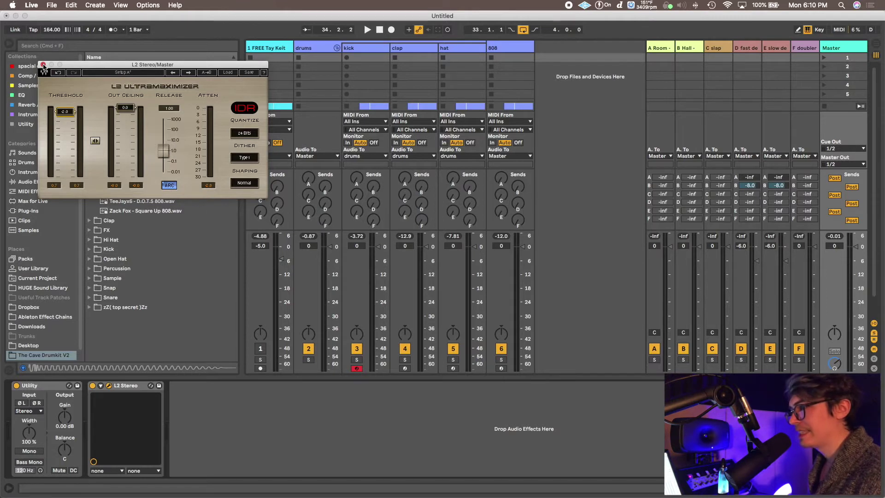
left_click(43, 65)
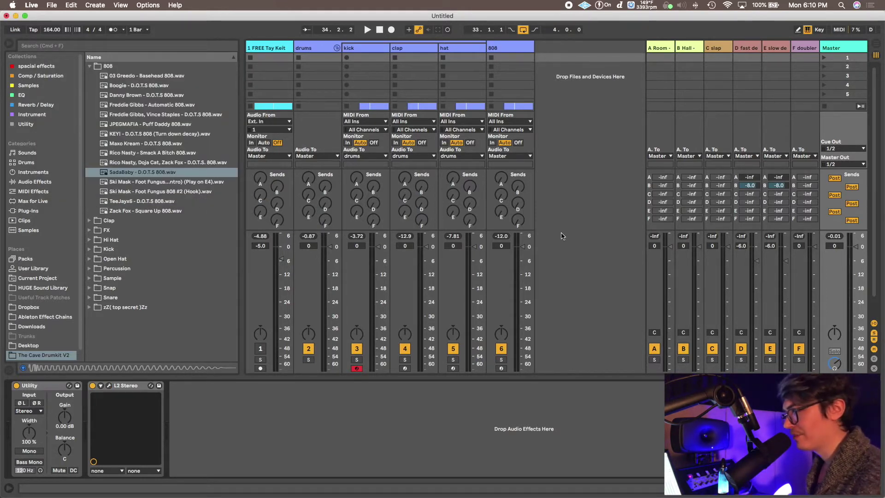
- Lower the melody track's volume to -9.0 dB during playback and solo that track
key("space")
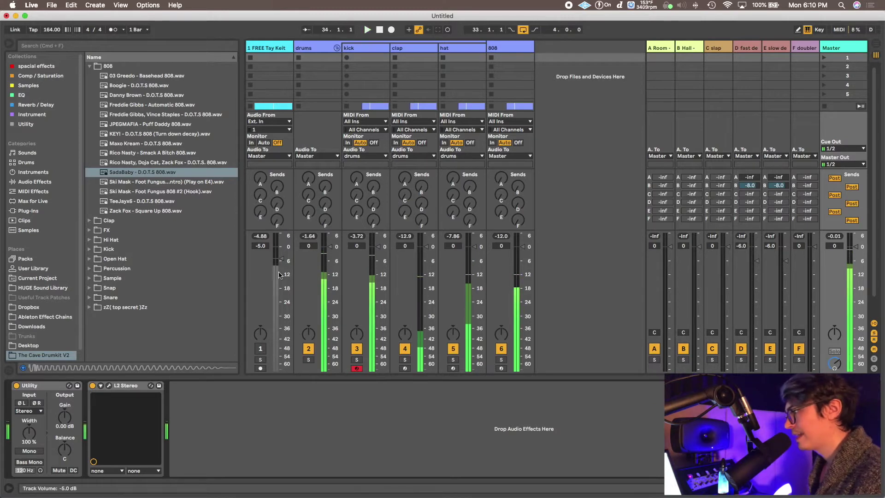
left_click_drag(284, 261, 286, 269)
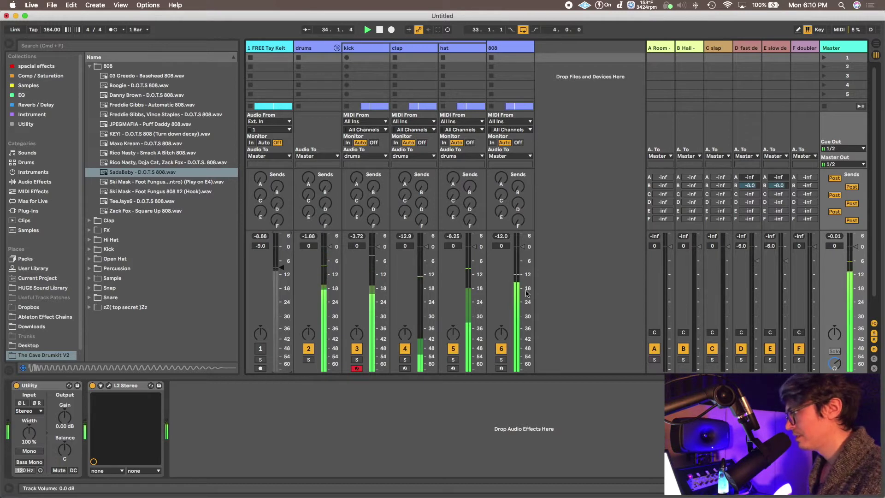
left_click(260, 360)
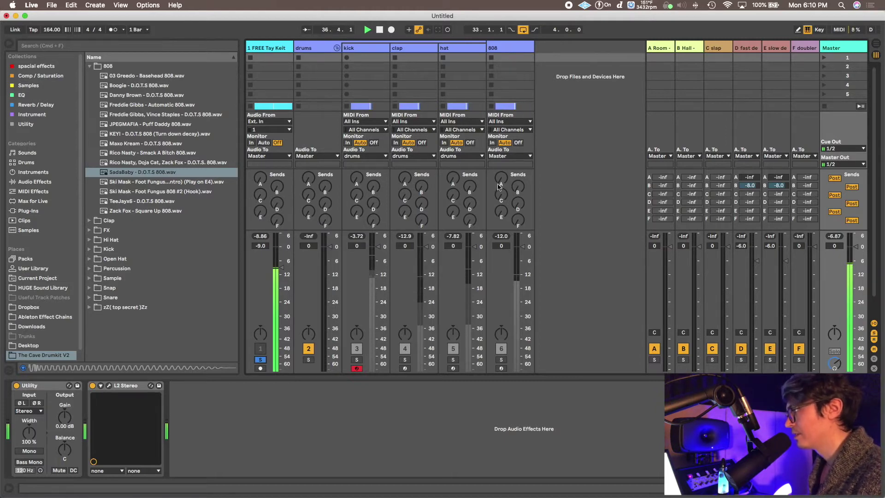
- Solo the 808 track in the arrangement and open its clip in the note editor
key("Tab")
scroll(423, 234, "down", 3)
left_click(839, 239)
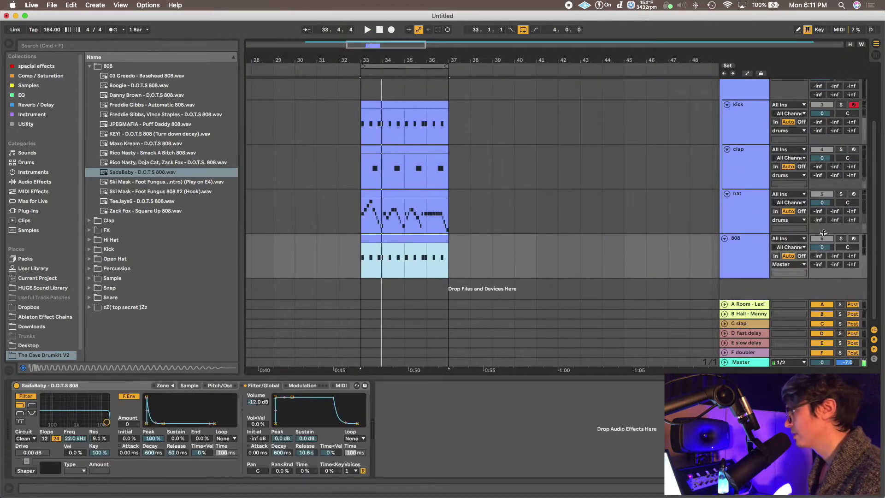
double_click(379, 238)
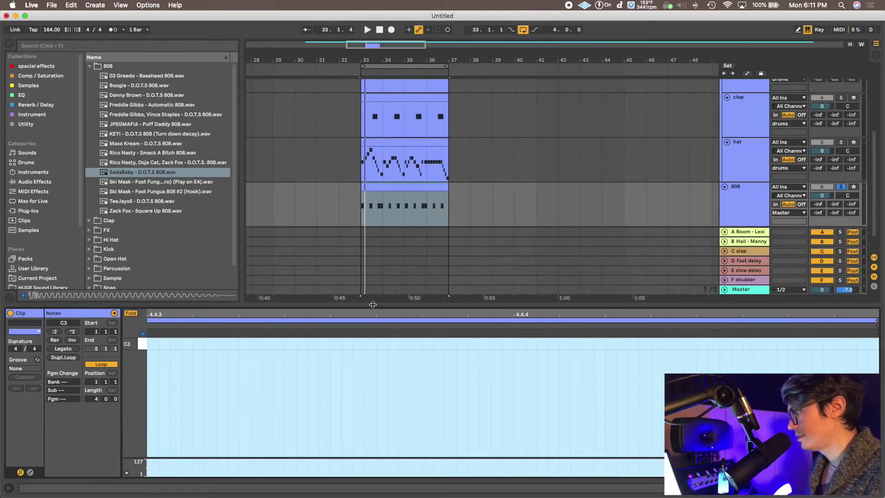
scroll(401, 265, "up", 5)
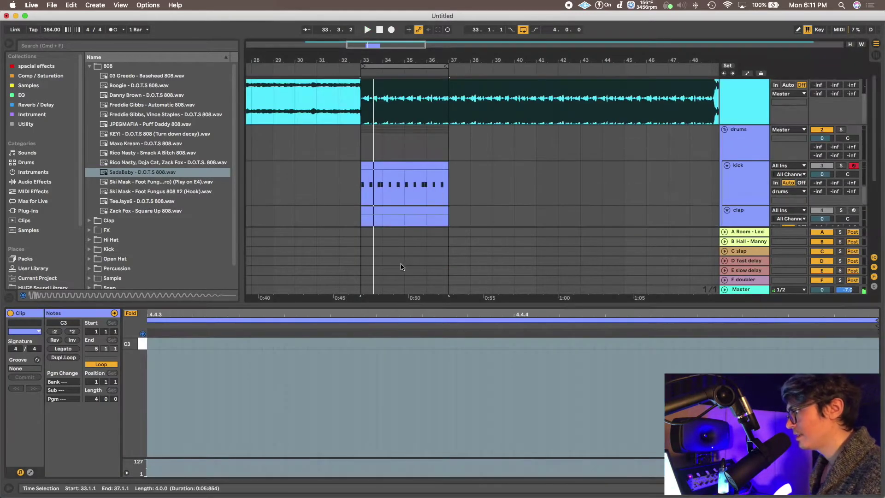
- Turn off Fold in the 808 clip's note editor and bring its C3 notes into view
scroll(392, 286, "down", 5)
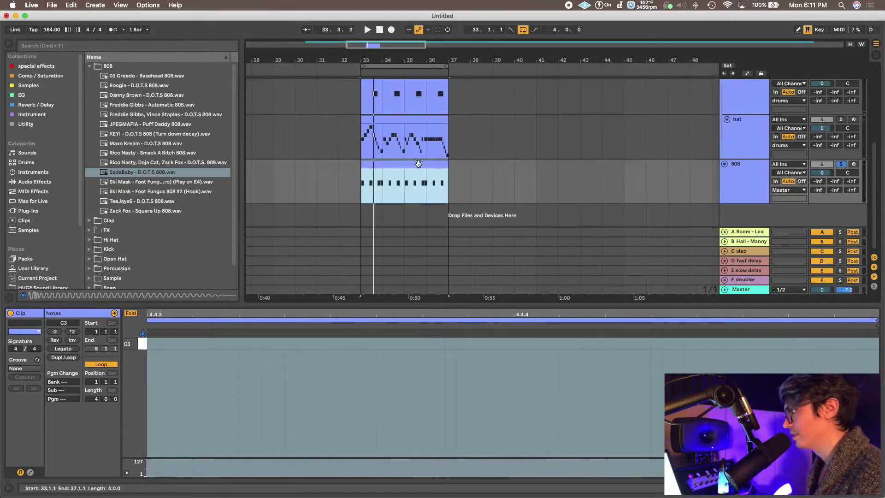
scroll(417, 194, "up", 1)
left_click(235, 361)
left_click(131, 314)
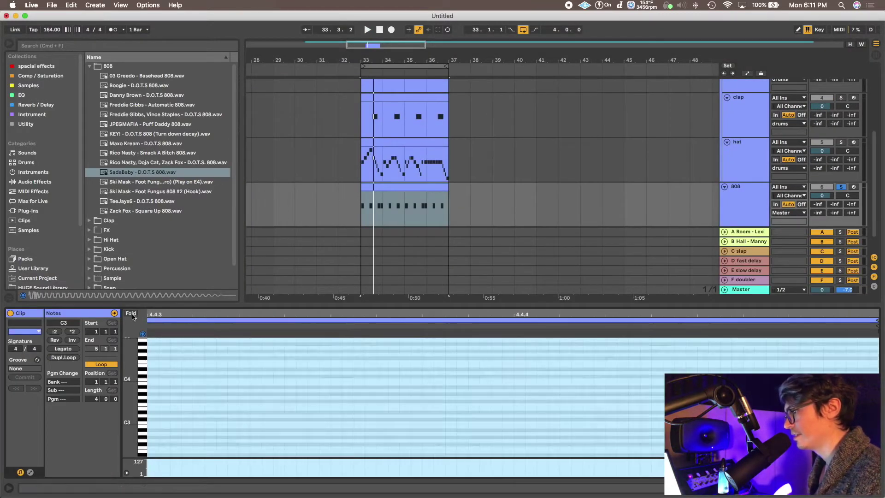
scroll(239, 417, "up", 10)
key("space")
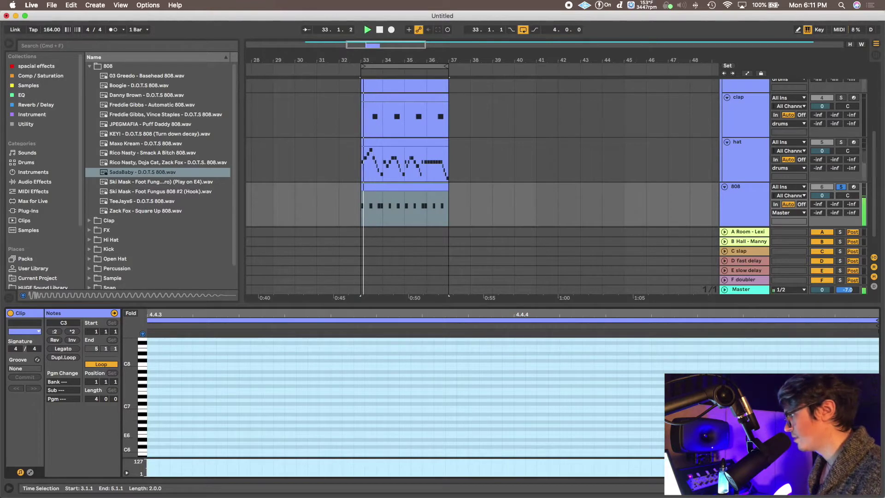
scroll(512, 397, "left", 10)
scroll(513, 397, "down", 10)
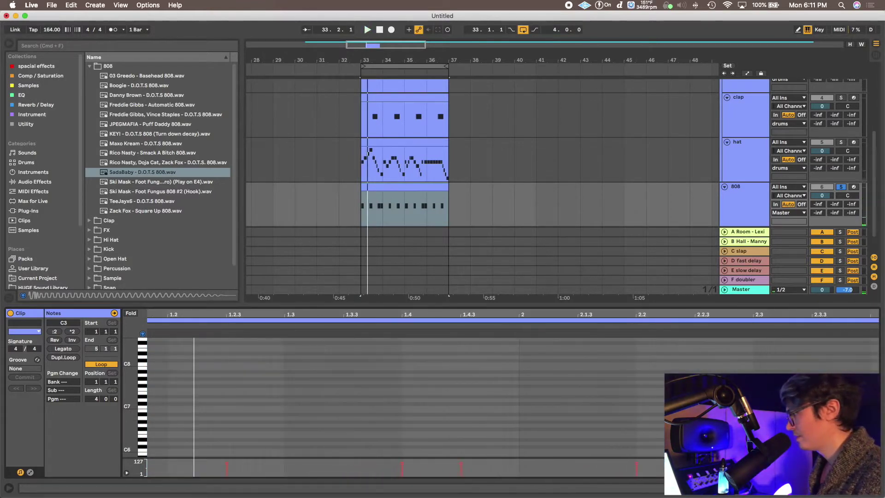
scroll(637, 386, "down", 10)
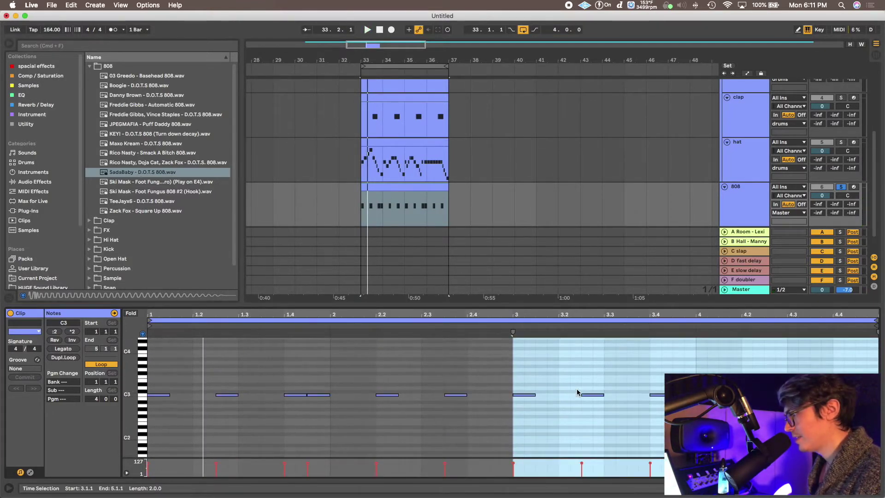
- Move the 808 clip's first note up to E3 and the note at 1.2.3 up to D3, and play the result
left_click_drag(136, 389, 157, 352)
left_click(157, 391)
left_click_drag(226, 390, 223, 371)
key("space")
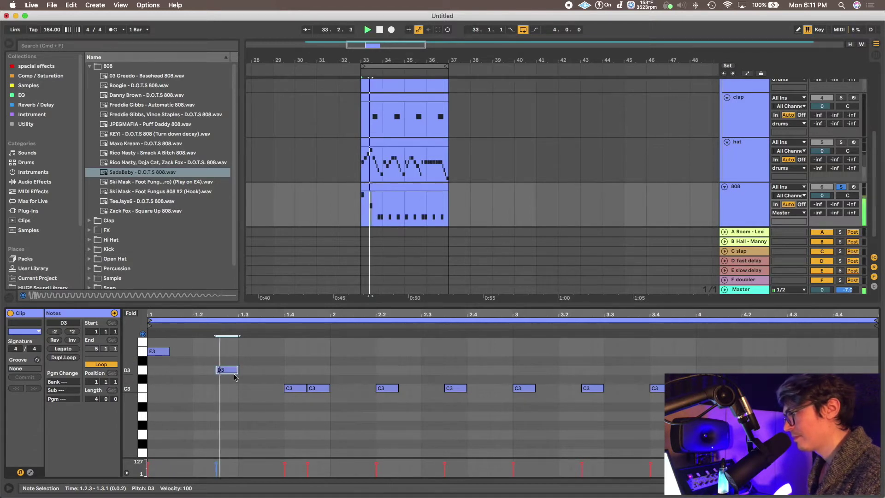
- Try lowering the 808 note at 2.2.1 to A#2 and the note at 2.3.3 to A2, and play the loop
left_click(298, 390)
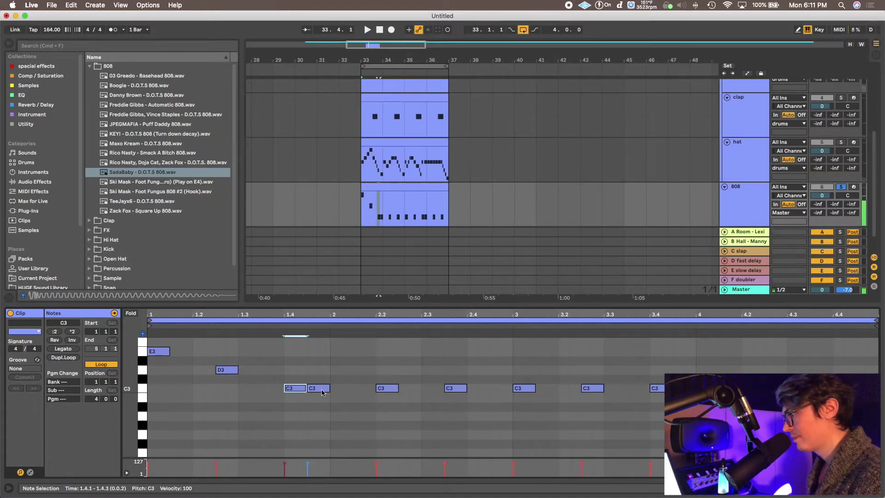
left_click(322, 392)
left_click_drag(389, 391, 387, 409)
key("super+z")
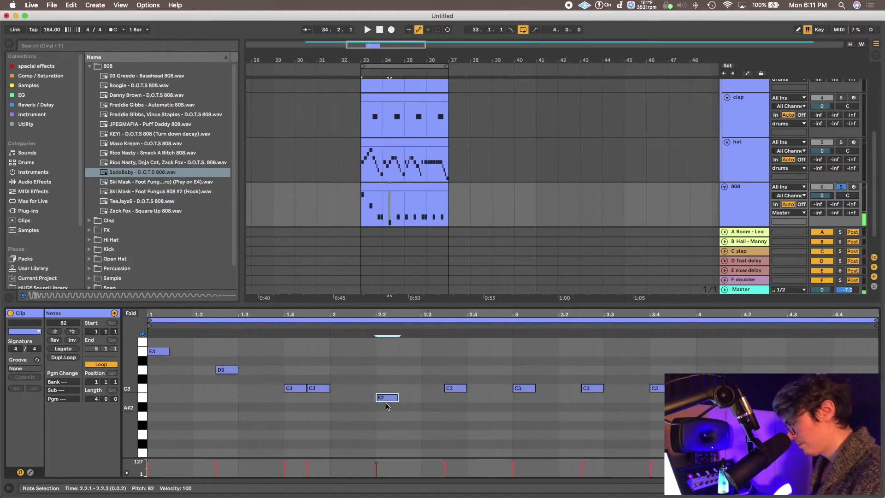
key("Down")
left_click(458, 390)
key("Down")
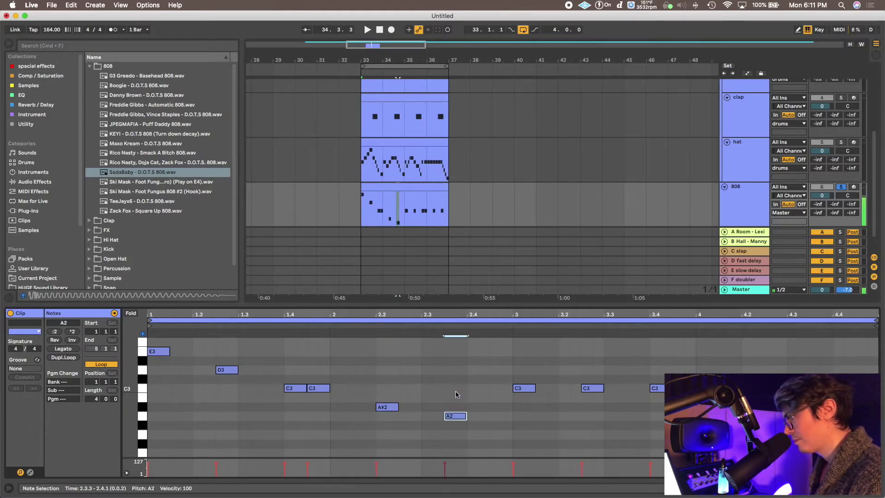
key("space")
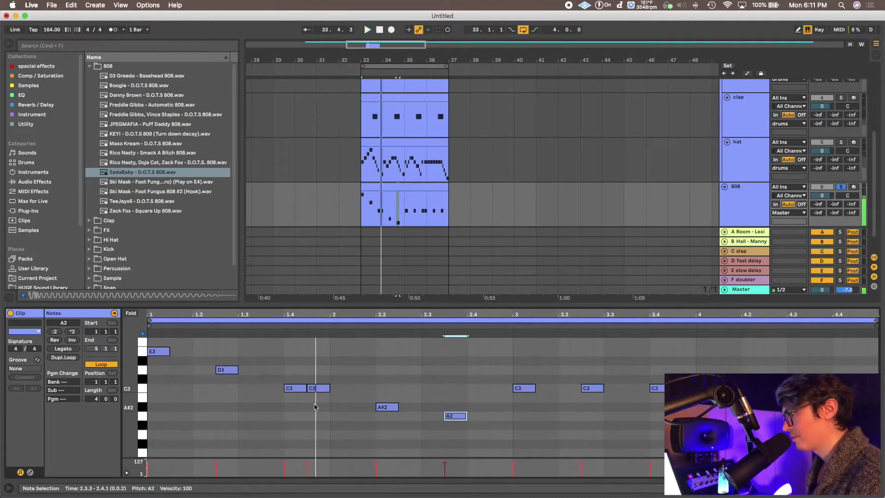
- Lower the 808 note at 1.2.3 to C#3 and raise the note at 2.2.1 to C3
left_click(226, 373)
key("Down")
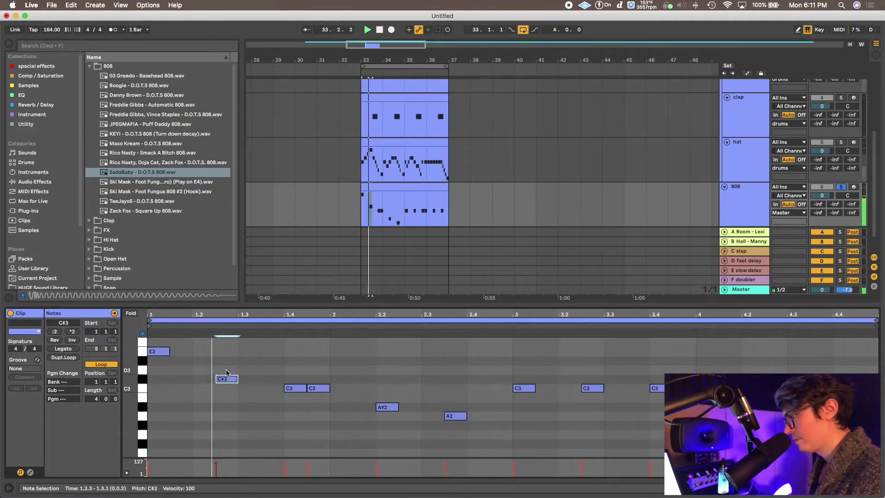
left_click(385, 409)
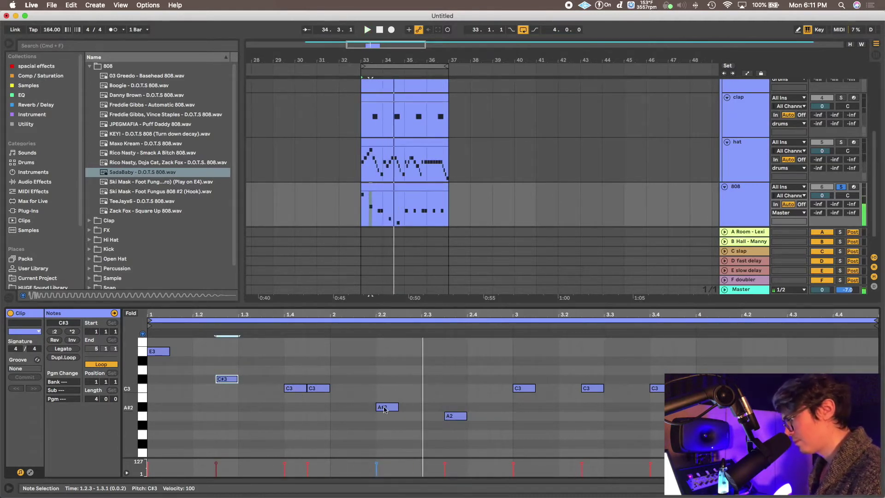
key("Up")
key("Up")
- Set the 808 note at 2.3.3 to A#2 and listen to the first half of the pattern
left_click(456, 416)
key("Up")
key("Up")
key("Up")
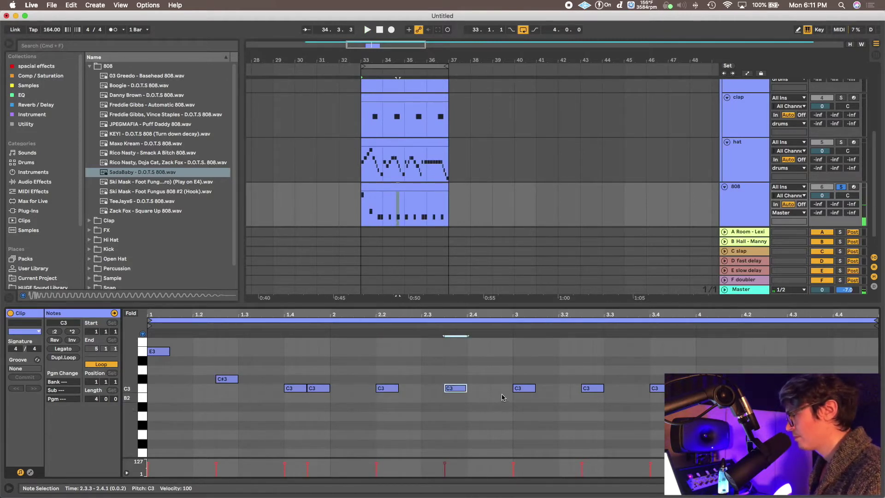
key("Down")
key("Down")
key("space")
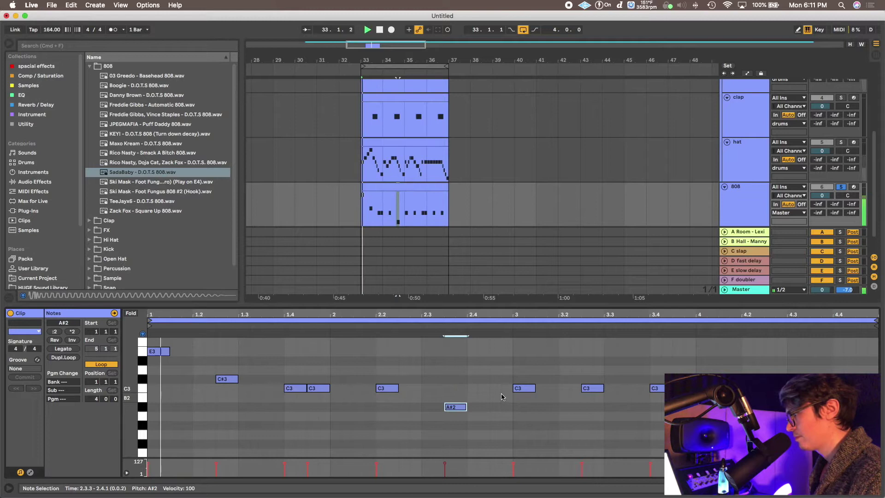
left_click(479, 382)
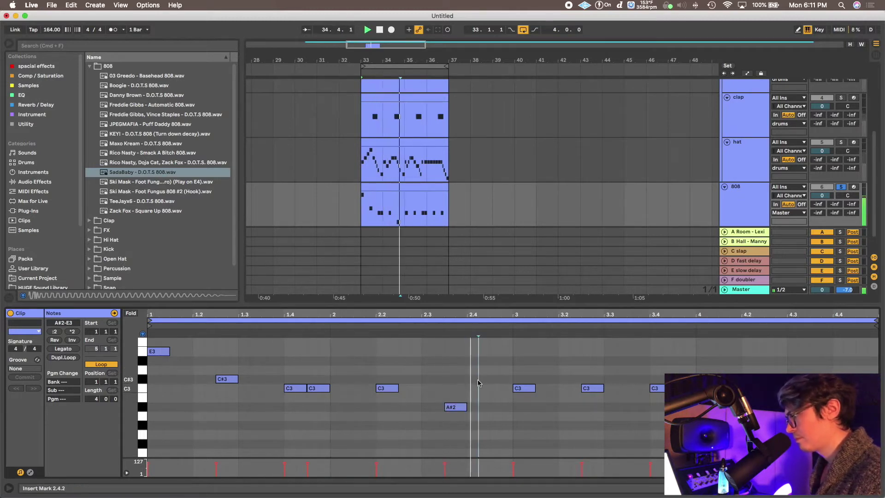
key("space")
- Raise the 808 notes at 3.1.1 to E3 and 3.2.3 to C#3, and lower the note at 4.3.3 to A#2
left_click(524, 388)
key("Up")
key("Up")
key("Up")
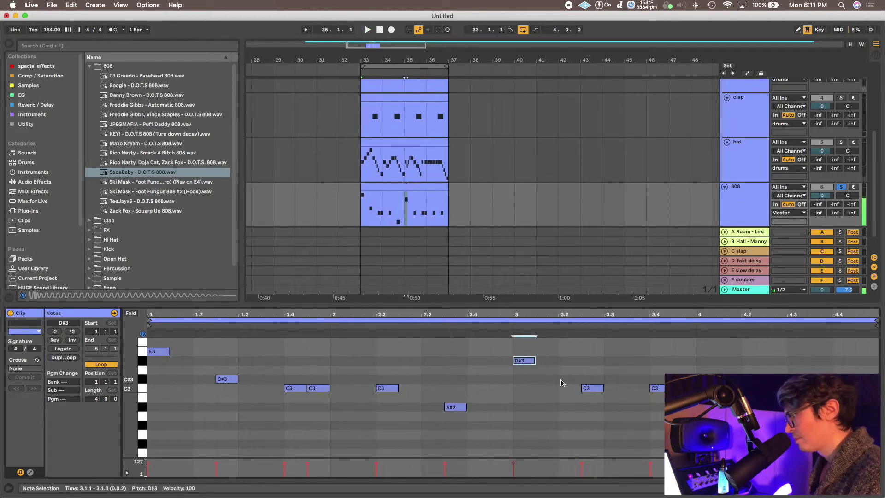
key("Up")
left_click(593, 388)
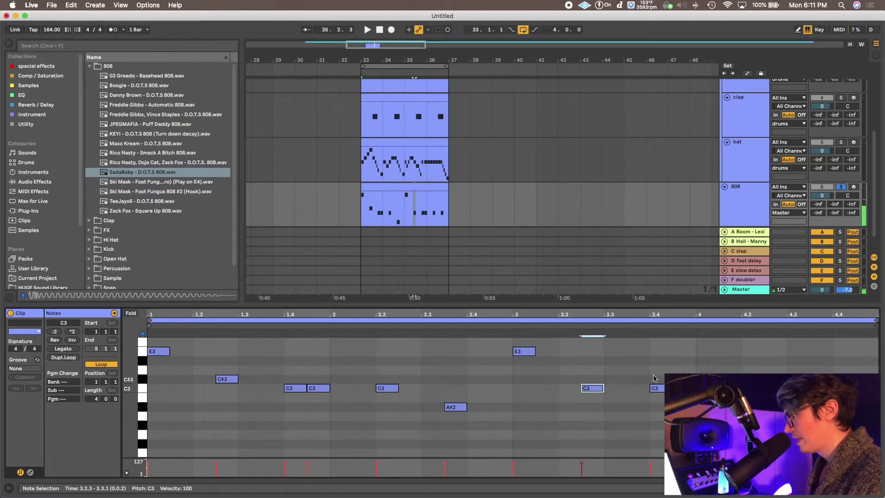
key("Up")
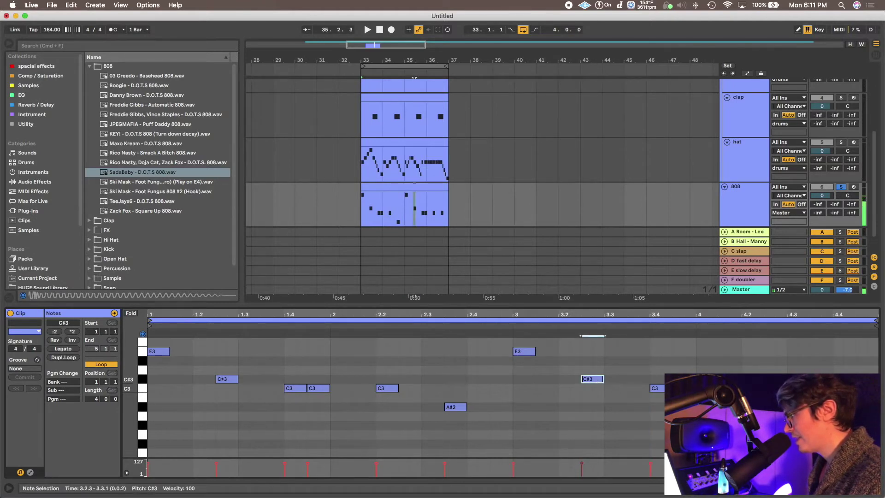
left_click(816, 388)
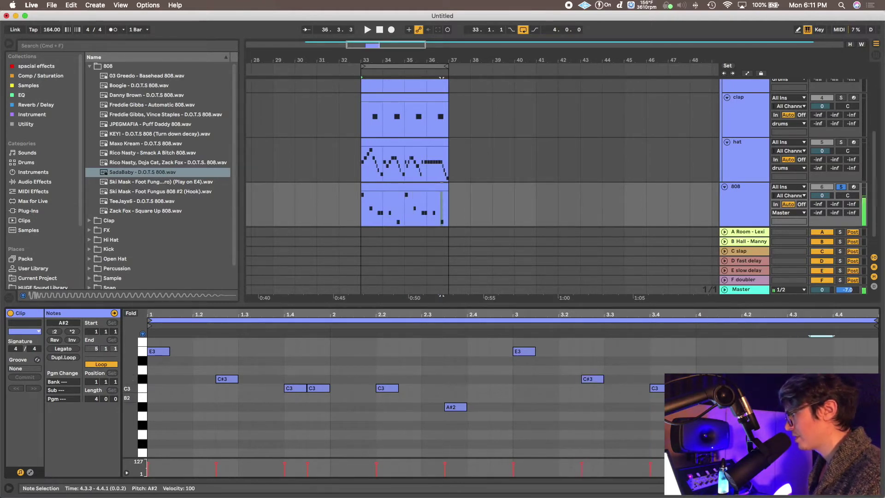
- Unsolo the 808 and hide the note editor while auditioning the full loop and the melody track alone
key("space")
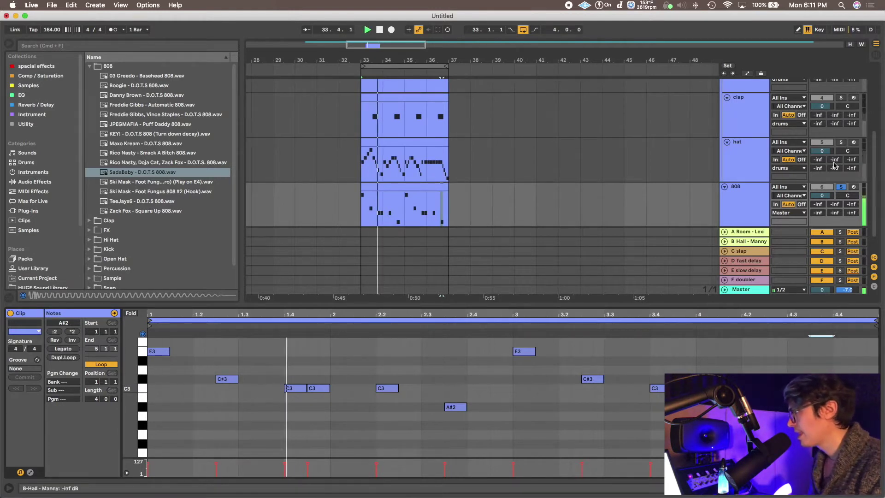
left_click(841, 187)
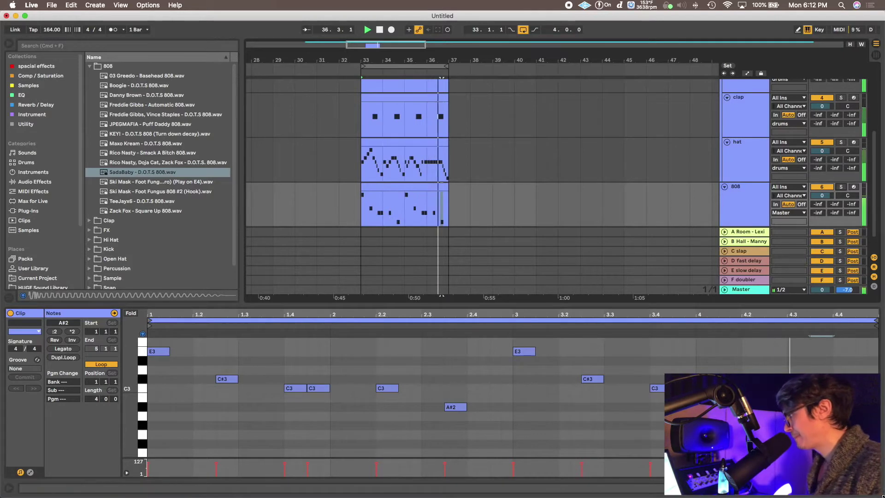
left_click(878, 494)
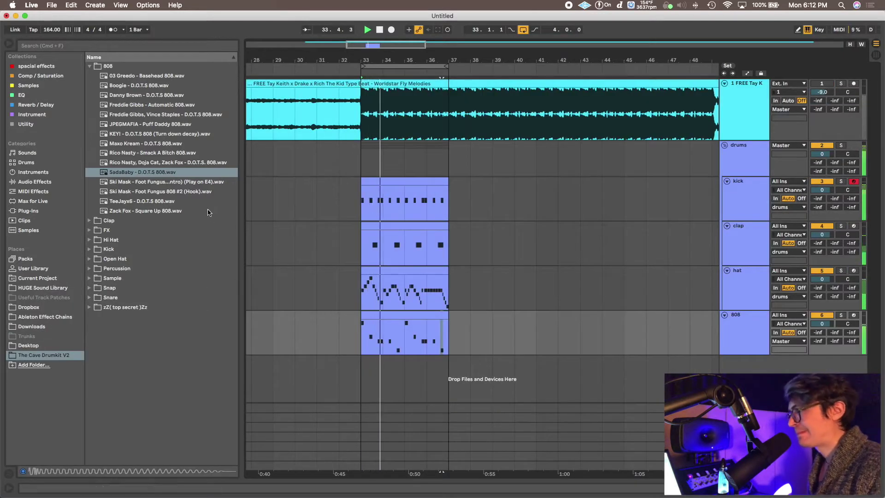
left_click(840, 83)
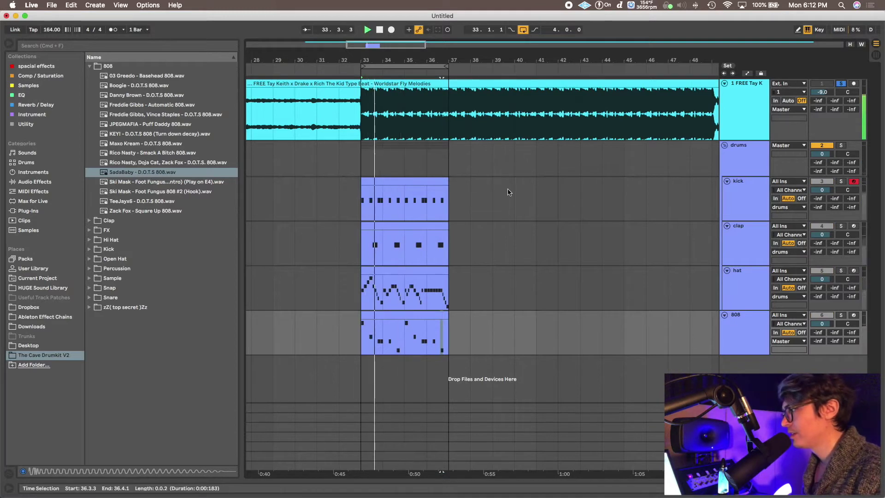
left_click(841, 84)
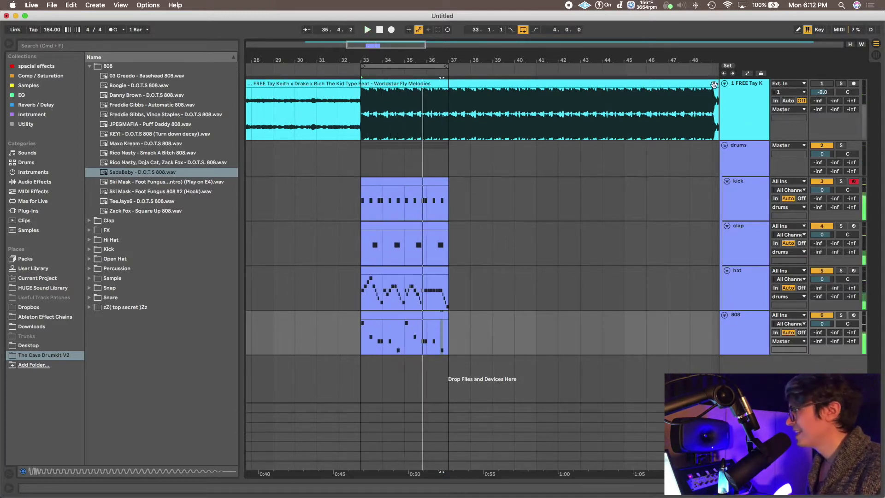
- Search the browser for "bell" and audition samples such as 01 bells.aif and 03 tubular bells.aif
left_click(150, 47)
type("bell")
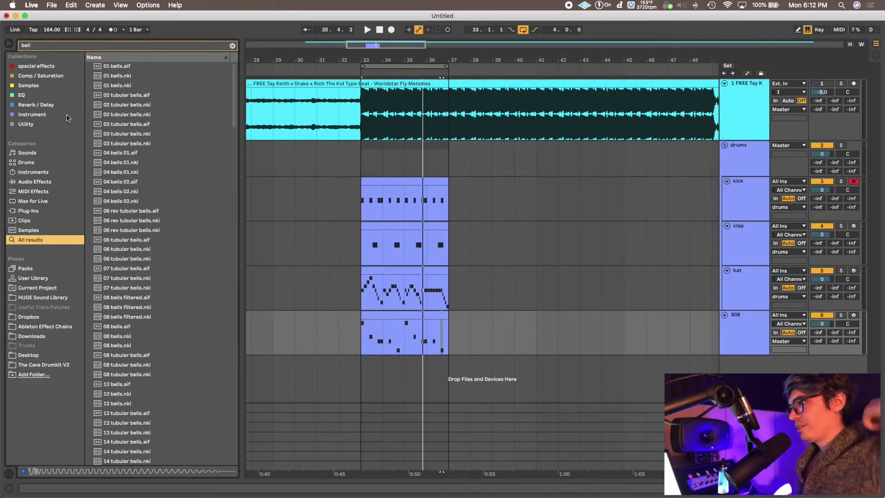
key("Down")
key("Down")
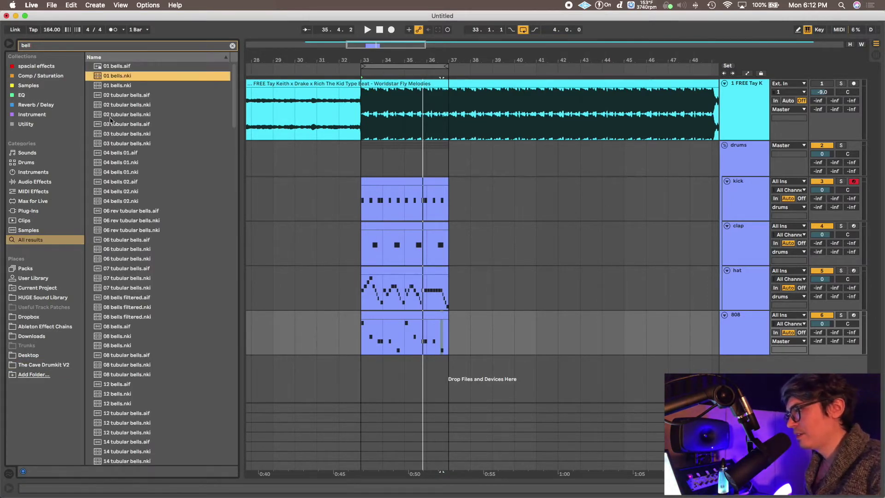
left_click(111, 68)
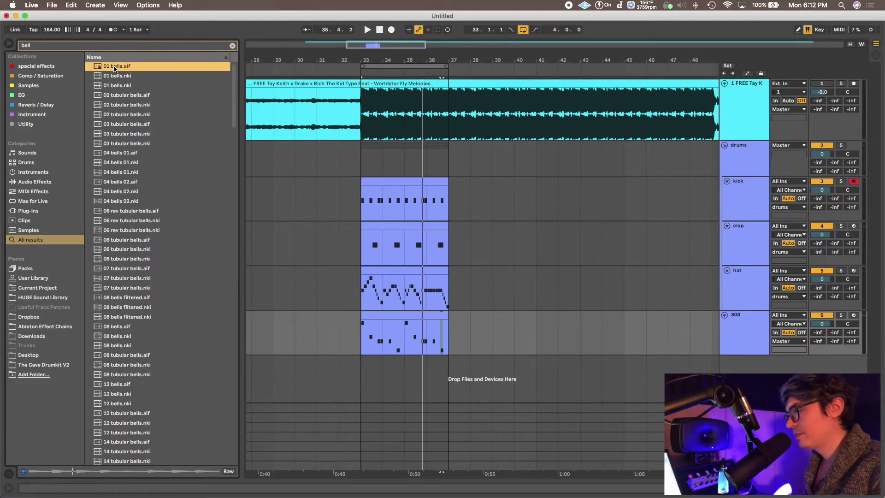
left_click(126, 106)
left_click(130, 124)
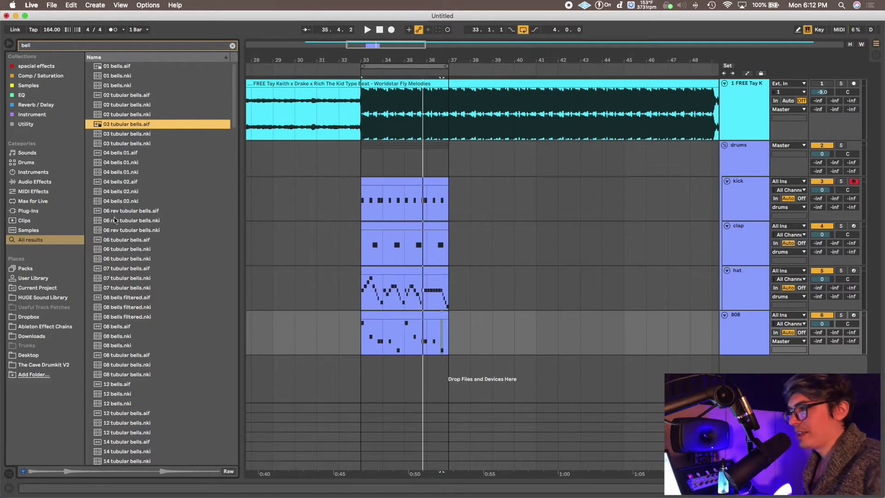
- Load the Collision preset Toy Piano1 Bells from the Piano & Keys instruments onto a new MIDI track below the 808
left_click(33, 172)
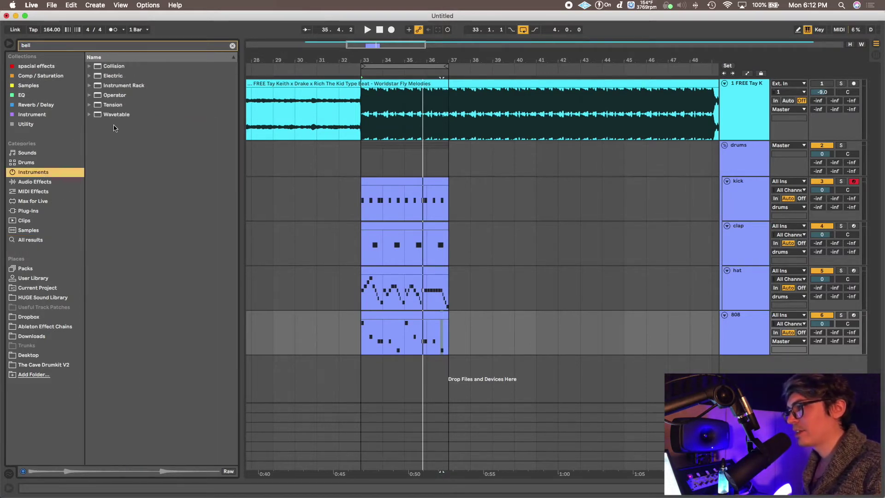
left_click(89, 67)
left_click(96, 85)
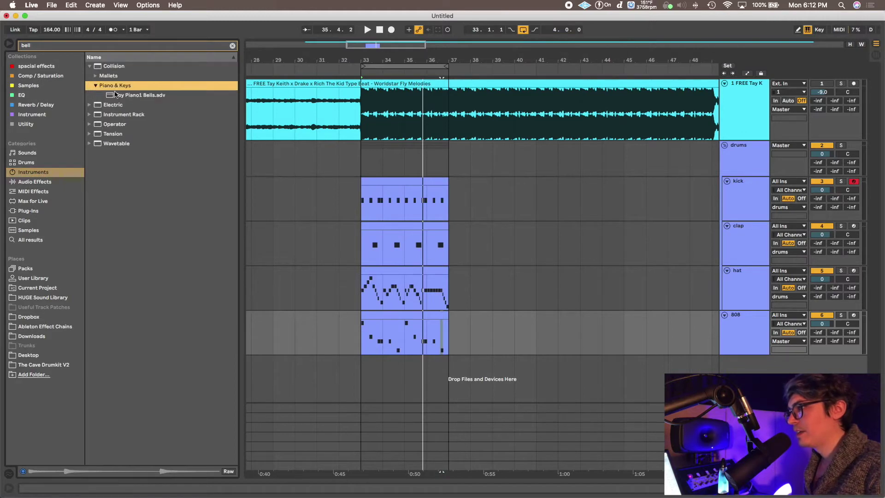
left_click(123, 97)
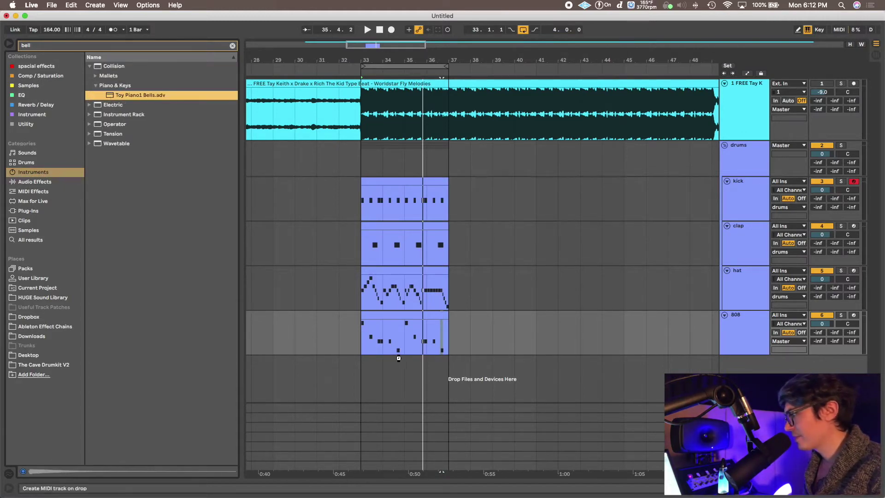
left_click_drag(399, 358, 398, 361)
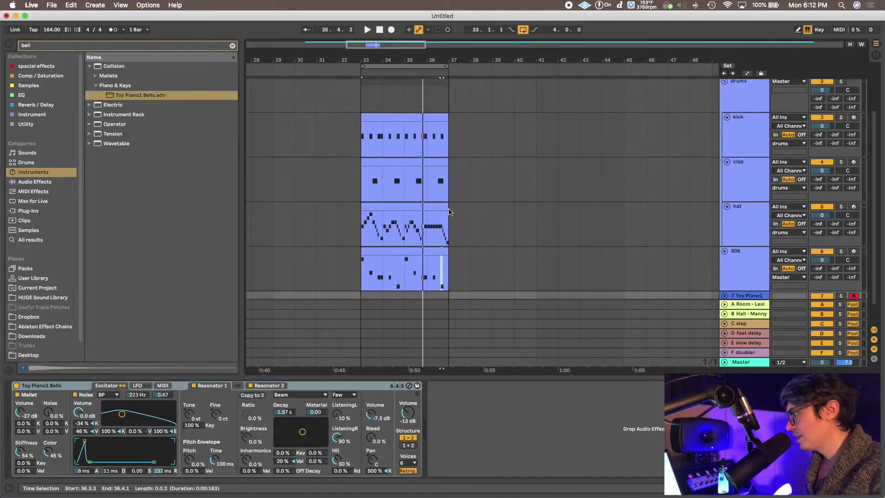
- Play the loop with the melody track soloed, hide the device view and unfold the Toy Piano1 track
scroll(449, 211, "up", 3)
key("space")
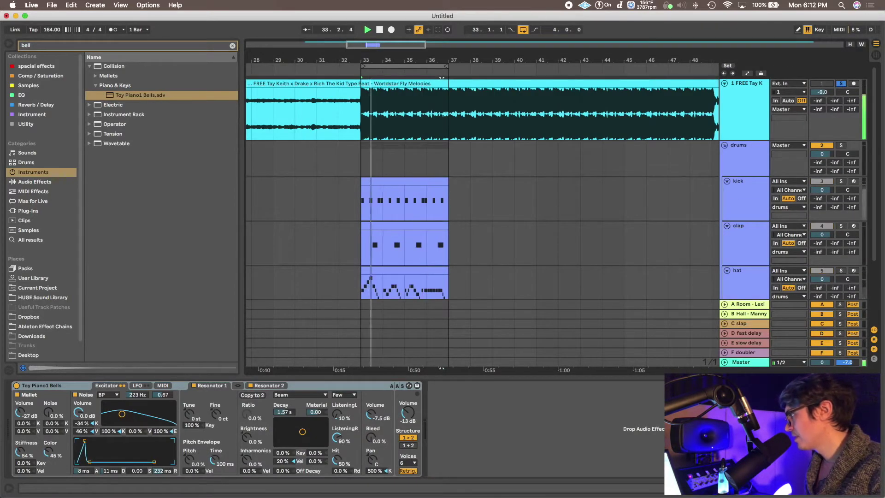
key("alt+super+l")
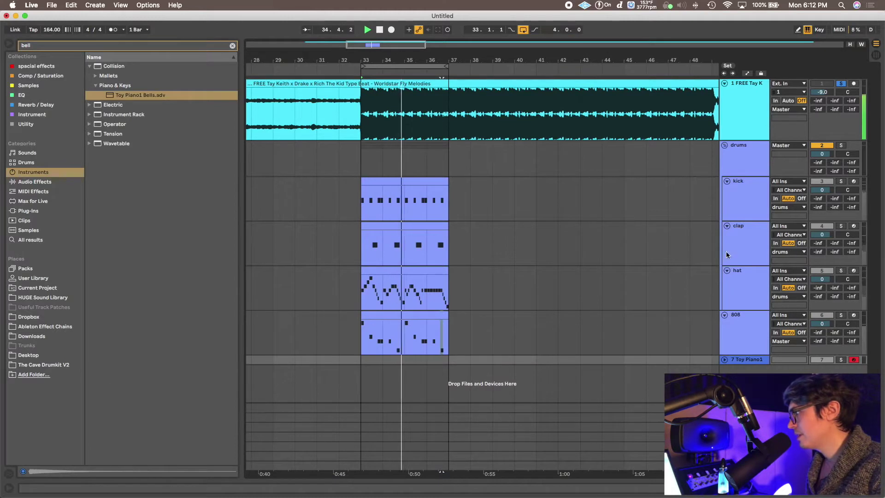
left_click(731, 364)
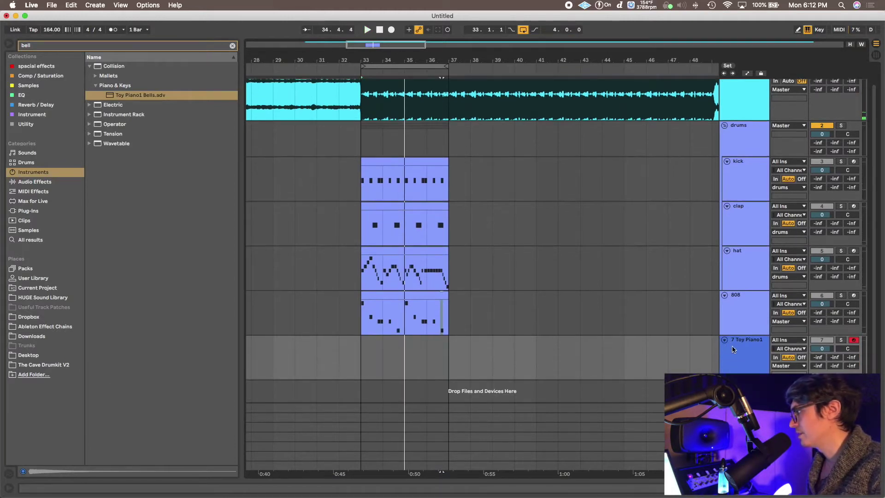
- Copy the 808 clip onto the Toy Piano1 track over bars 33 to 37 and play it with that track soloed
left_click(404, 300)
left_click_drag(403, 300, 401, 345)
key("space")
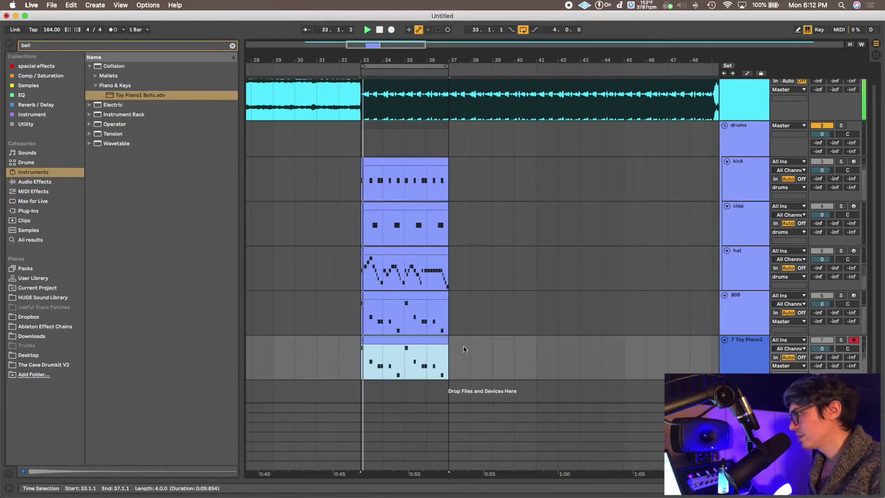
left_click(840, 340)
left_click(748, 343)
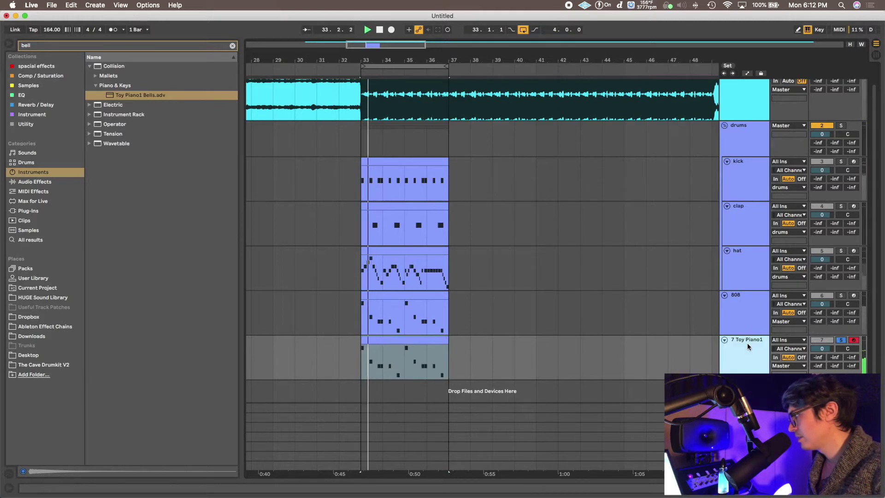
- Open the Toy Piano1 clip folded to its used notes and arrange A#2, C3, E3, C#3 on bar 1's beats, with A#2 starting bar 2
double_click(391, 341)
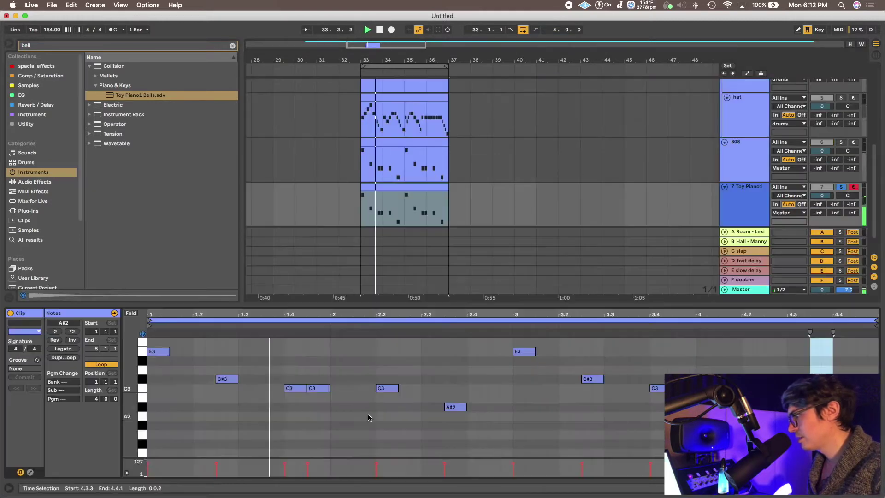
left_click(131, 313)
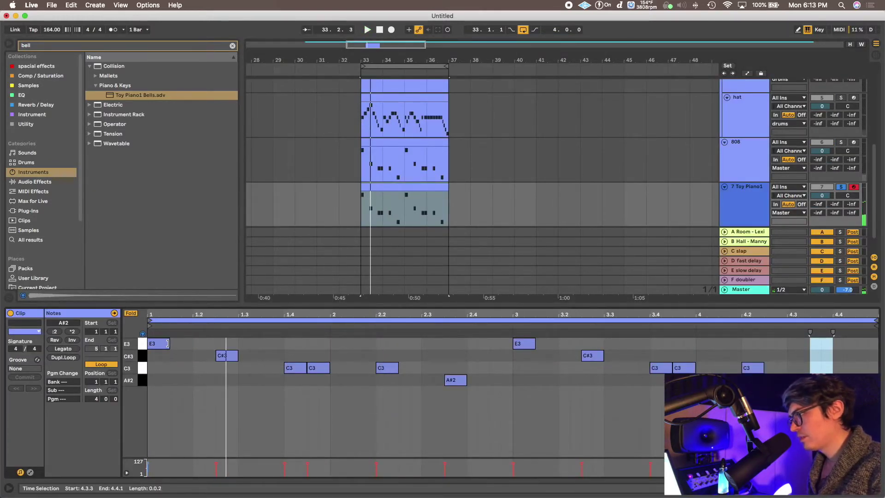
key("space")
left_click_drag(159, 346, 340, 381)
key("super+z")
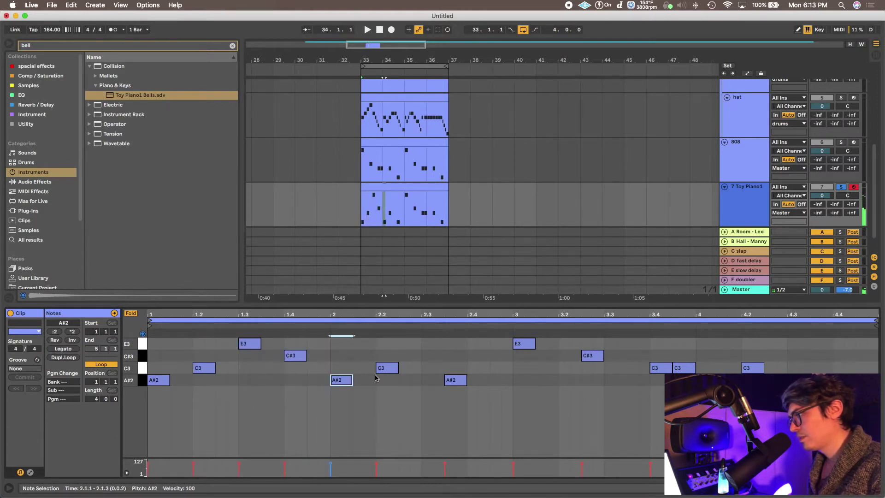
- Finish bar 2 of the bell melody with C#3 on beat 2.3 and E3 on beat 2.4
left_click(393, 369)
left_click_drag(458, 381, 456, 356)
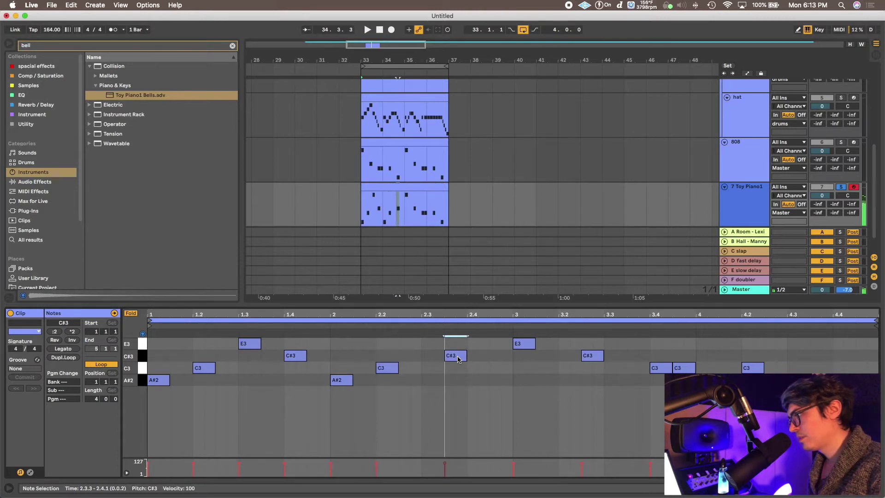
left_click(524, 344)
key("space")
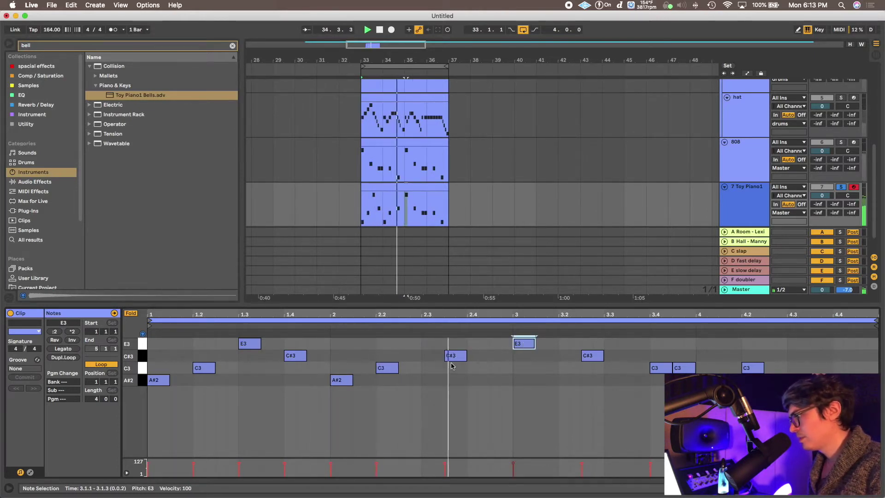
key("space")
left_click_drag(455, 356, 432, 356)
left_click_drag(526, 345, 479, 347)
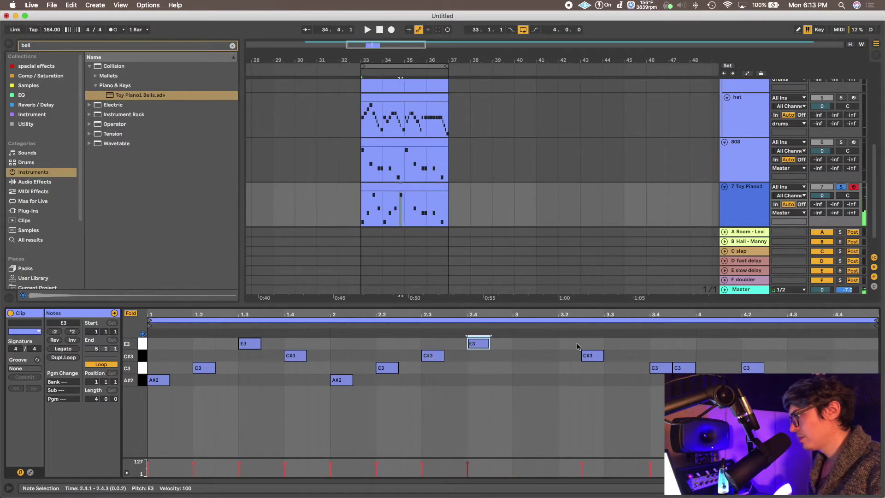
- Replace the remaining notes in bars 3 and 4 with a duplicate of the first two bars and play it in the full mix
left_click_drag(570, 340, 866, 419)
key("Delete")
left_click_drag(510, 387, 149, 340)
key("ctrl+d")
key("space")
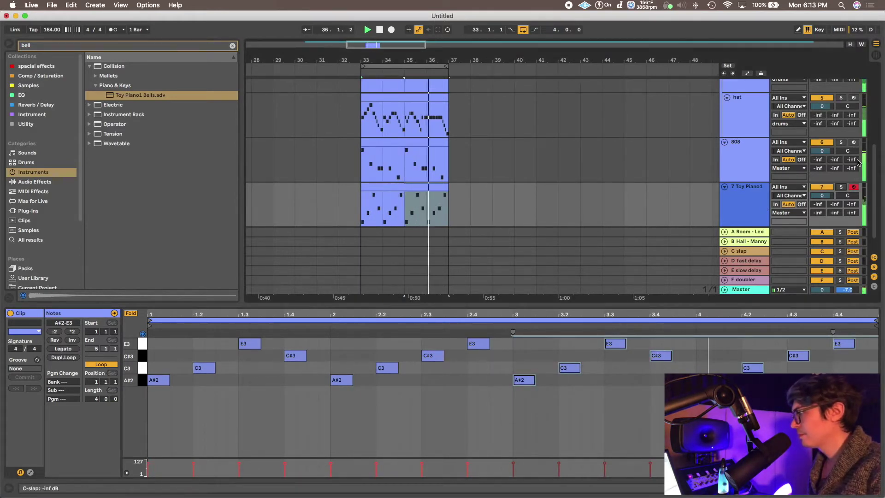
left_click(822, 196)
key("space")
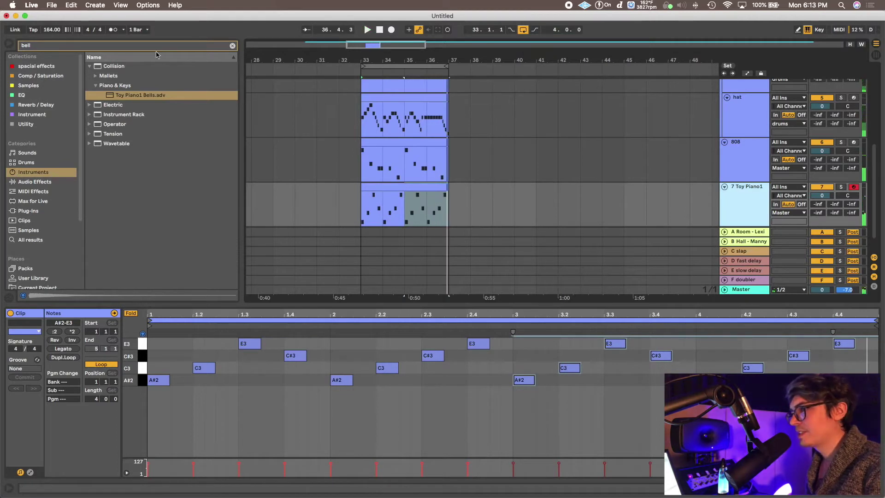
- Clear the browser search and add EQ Eight from the EQ collection to the Toy Piano1 track
left_click(232, 46)
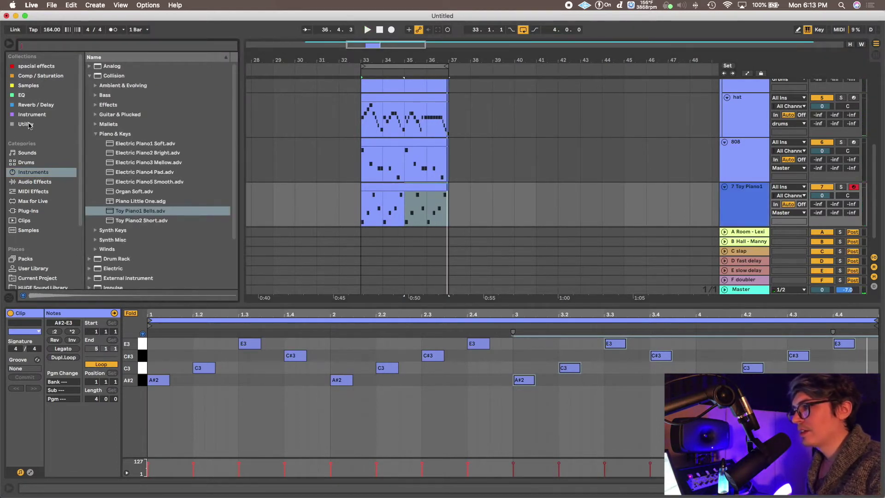
left_click(21, 95)
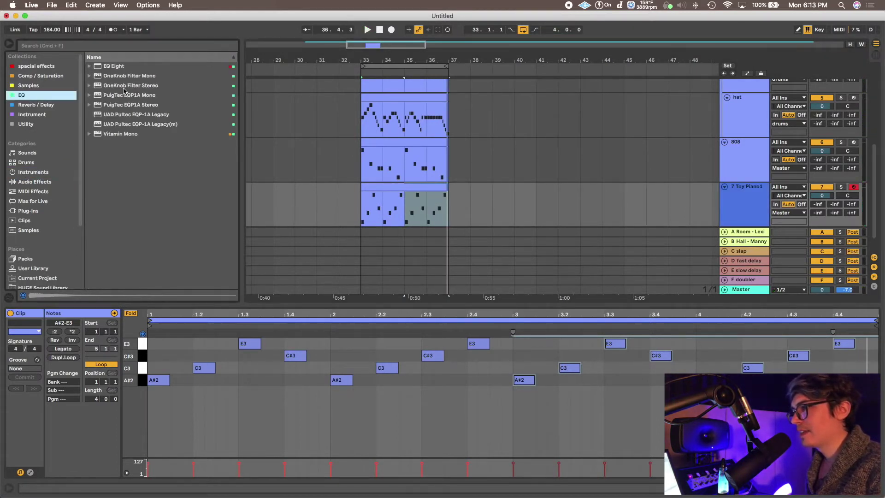
double_click(113, 68)
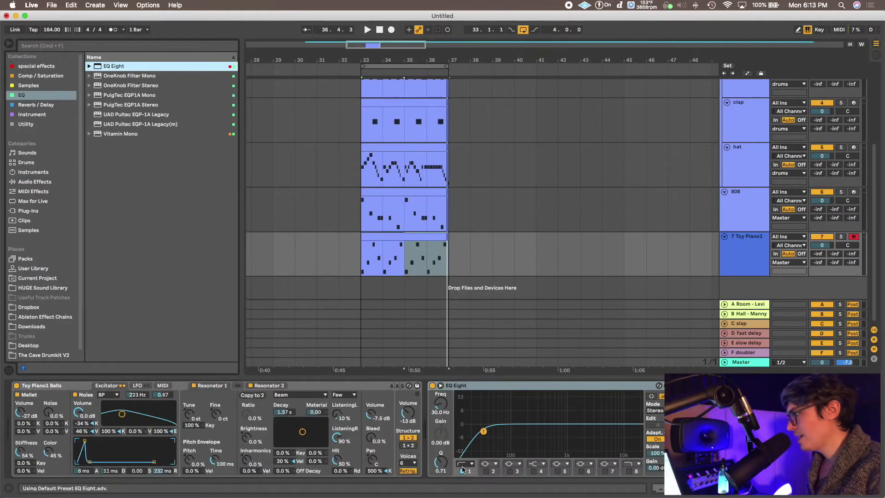
- While the loop plays, raise the EQ's low cut to about 100 Hz and enable band 8 as a high cut at 3.30 kHz
key("space")
left_click_drag(484, 431, 509, 432)
left_click(629, 471)
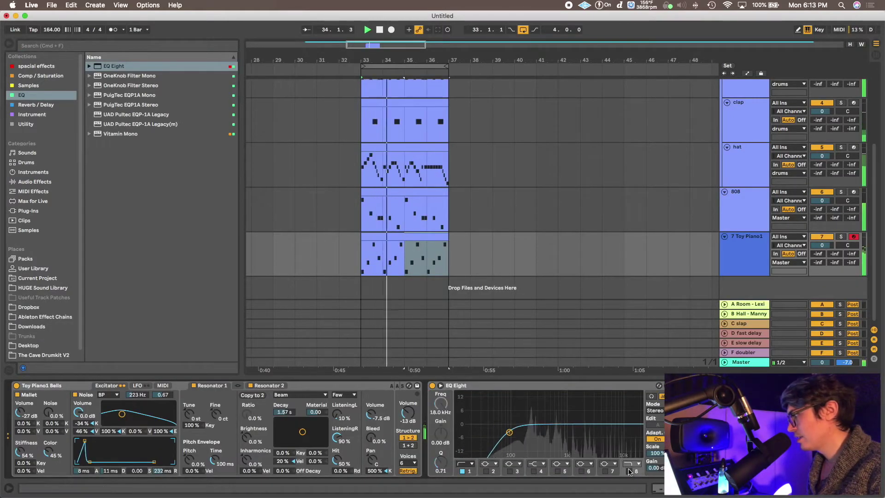
left_click_drag(638, 431, 595, 435)
- In Session View, raise Toy Piano1's send A to 0 and lower the track volume to -3.7 dB
key("Tab")
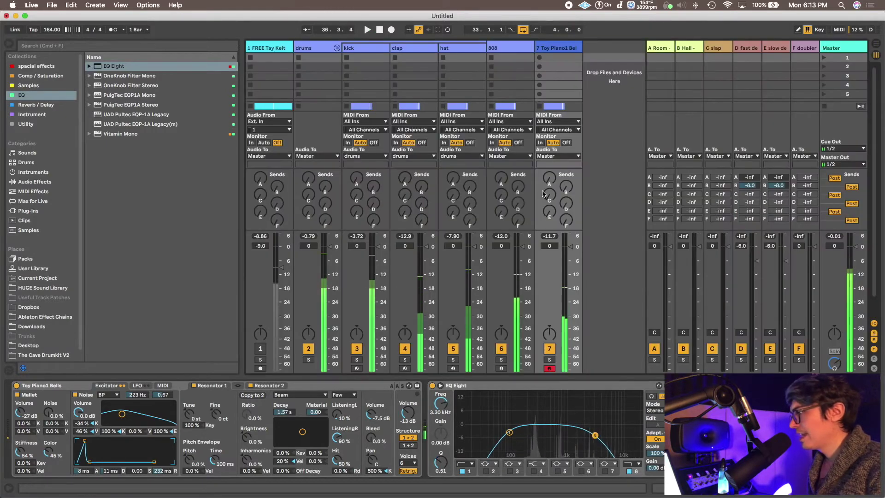
left_click_drag(549, 177, 549, 131)
key("space")
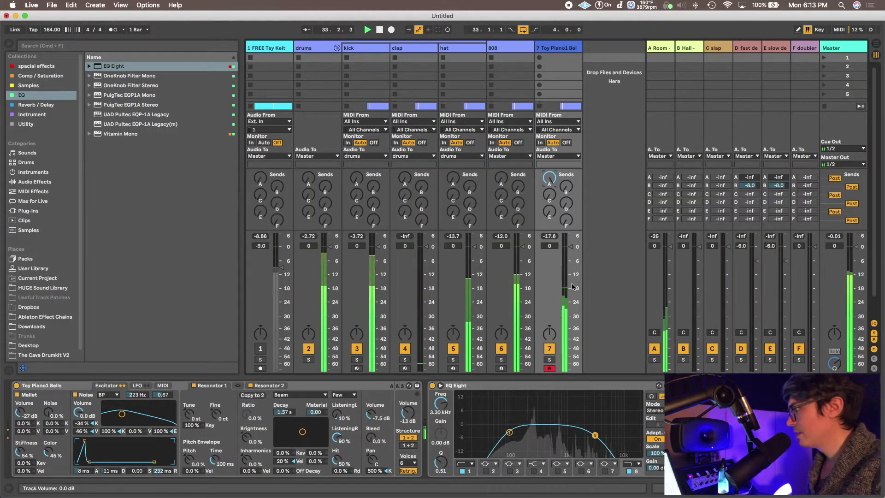
left_click_drag(572, 287, 572, 298)
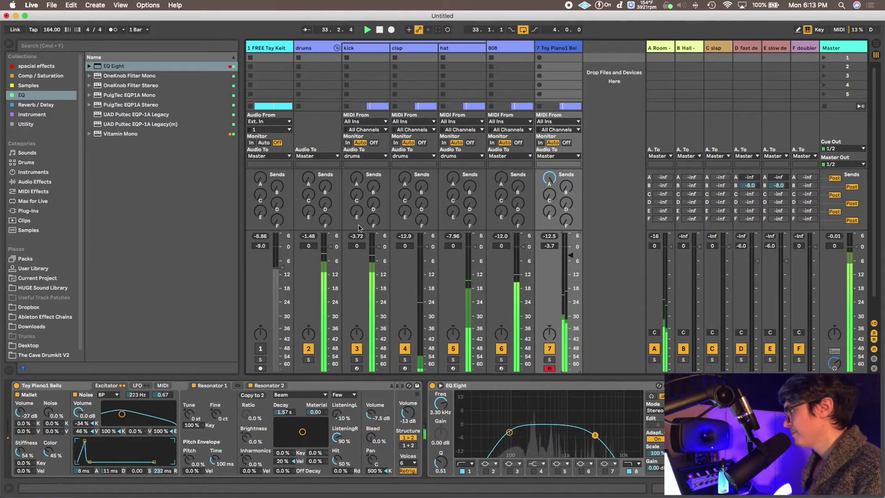
- Search the HUGE Sound Library for "loop" and audition the first sample in Vengence's VEH1 Latin House Loops 128 BPM folder
left_click(80, 47)
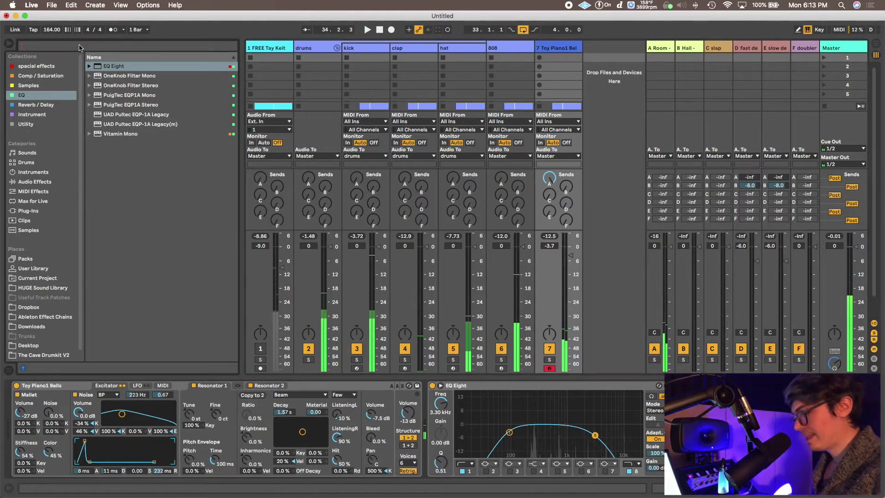
type("loop")
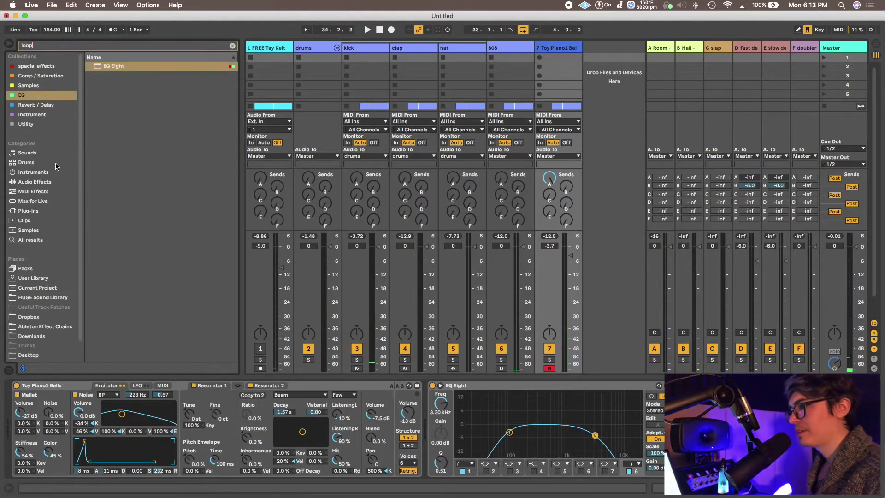
left_click(50, 298)
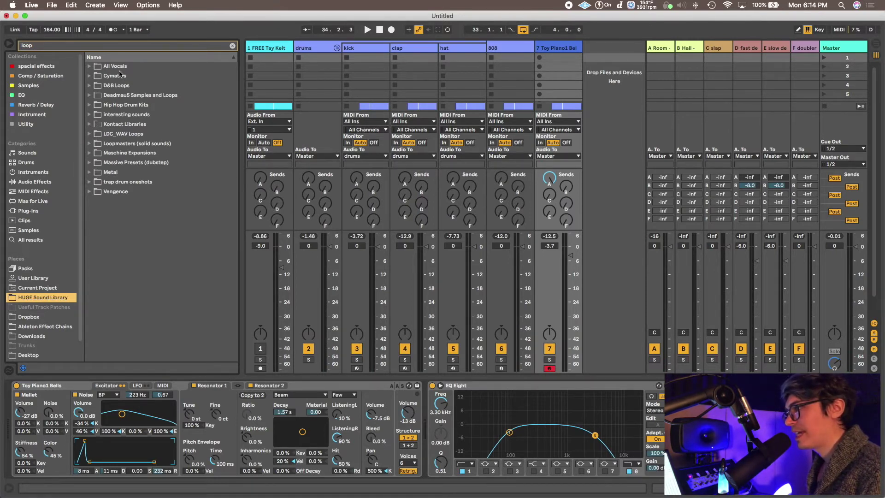
left_click(90, 192)
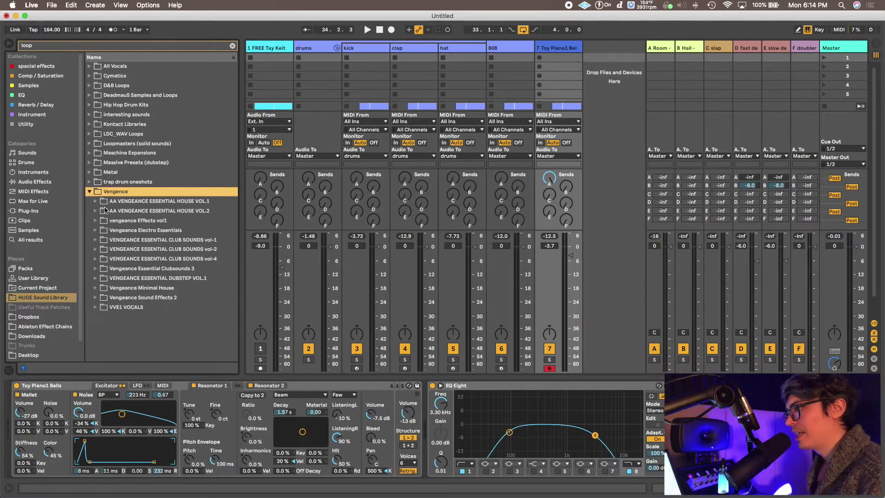
left_click(97, 201)
left_click(102, 211)
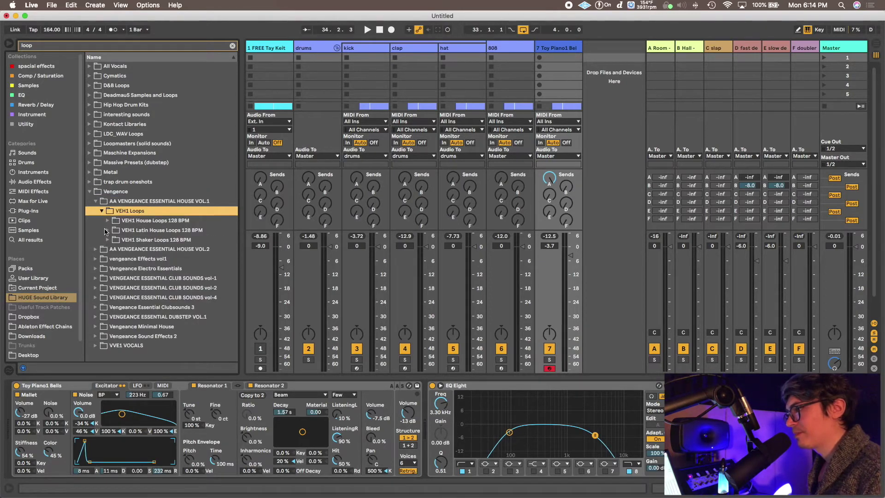
left_click(106, 230)
left_click(144, 241)
- Return to Arrangement View, hide the device view and audition VEH1 Latin House Loops 002 through 005
key("Tab")
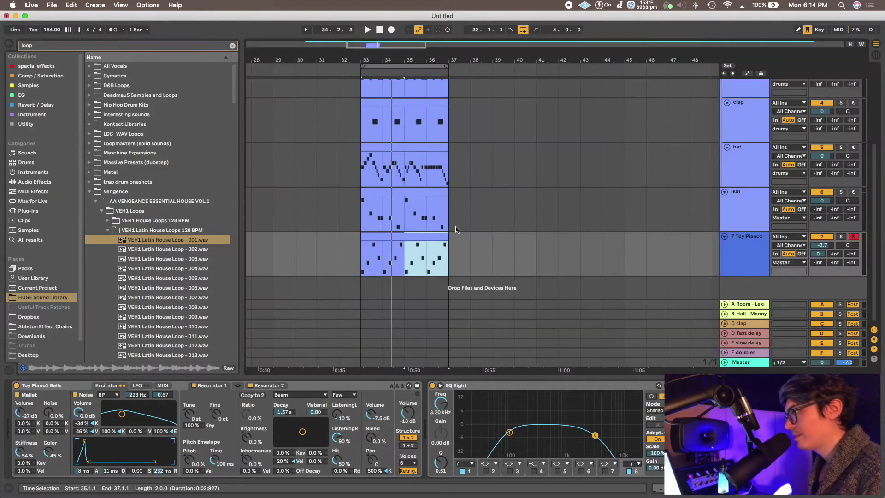
left_click(875, 495)
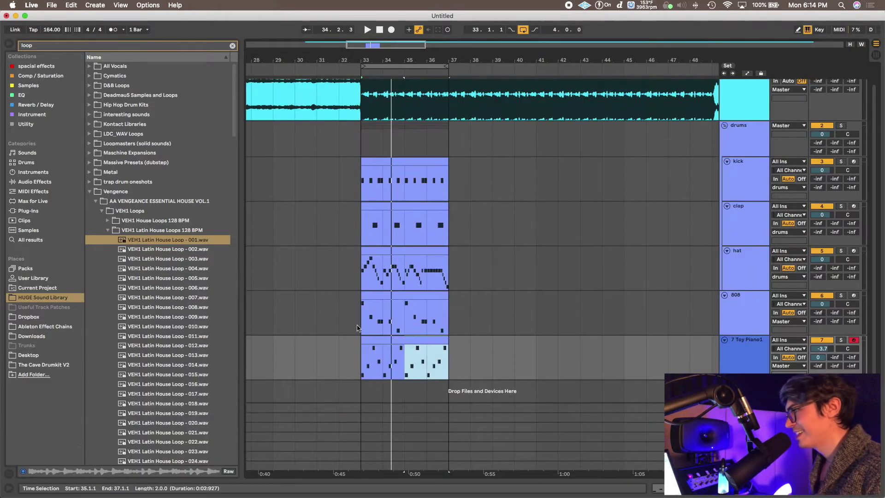
left_click(171, 250)
key("Down")
key("Down")
key("Down")
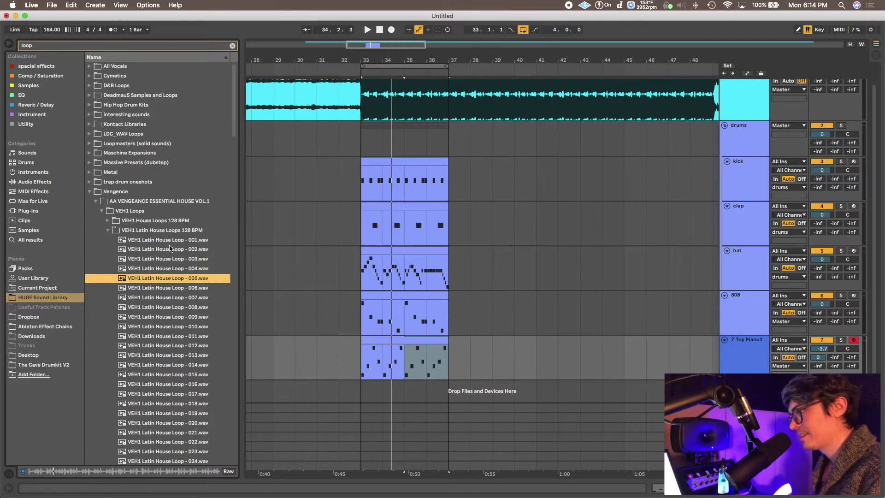
- Place VEH1 Latin House Loop - 001.wav on a new track from bar 33 to 41 and lower its volume to -9.1 dB during playback
left_click_drag(168, 240, 359, 400)
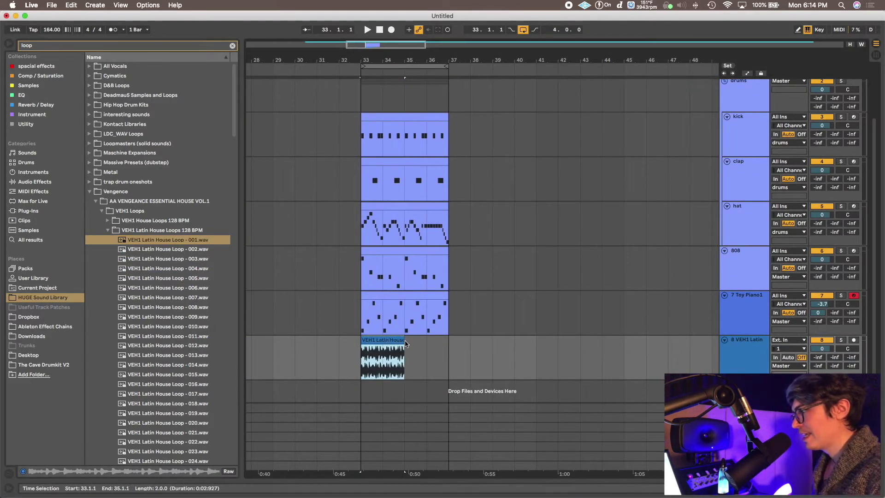
left_click_drag(405, 343, 536, 344)
key("space")
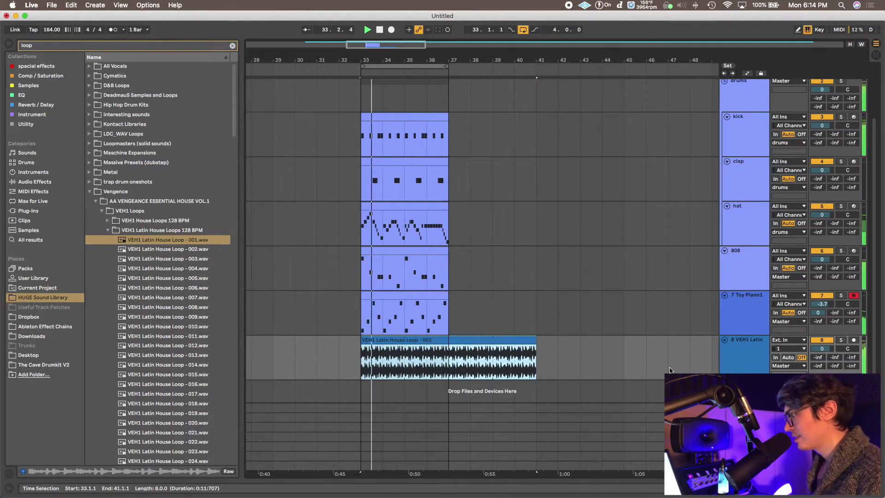
left_click_drag(822, 348, 822, 362)
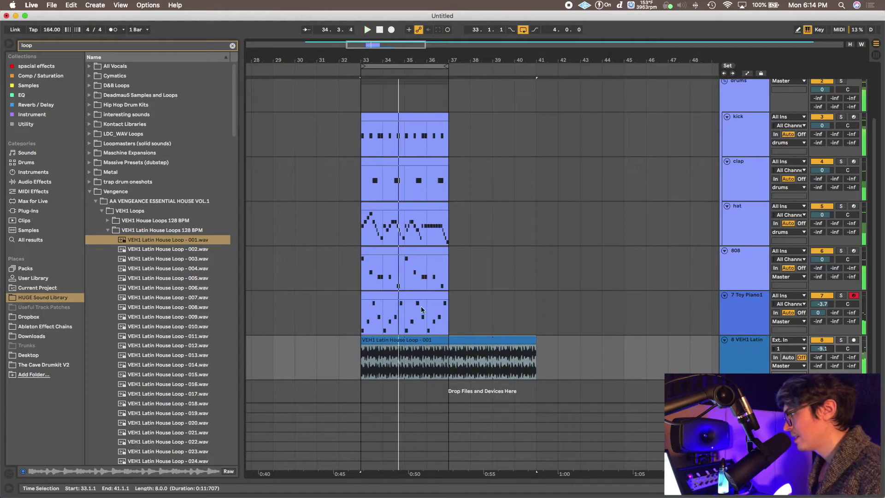
key("space")
- Open the Latin loop clip, hide the browser, double its segment BPM to 256.00 and shorten the clip to end at bar 37
double_click(395, 340)
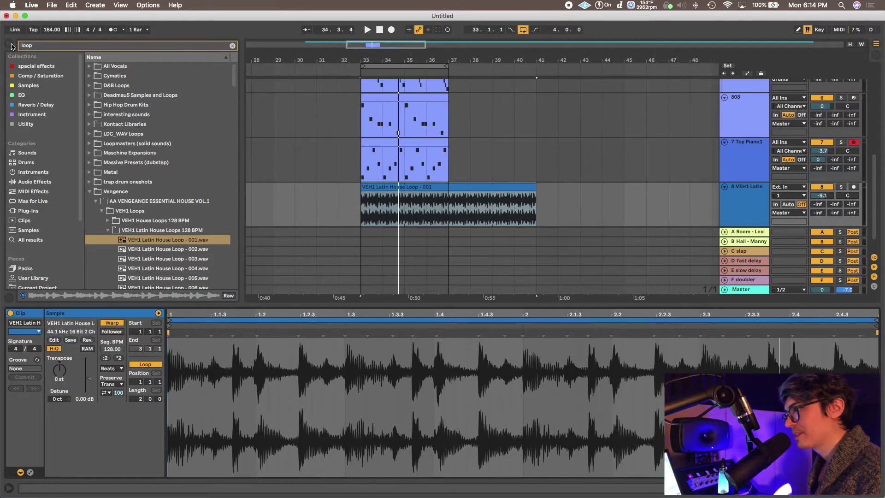
left_click(12, 46)
left_click(120, 358)
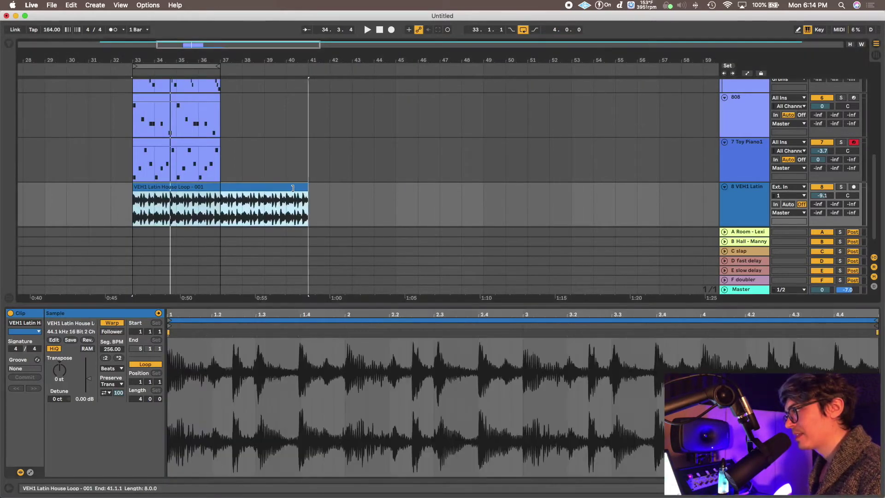
left_click_drag(308, 189, 222, 189)
key("space")
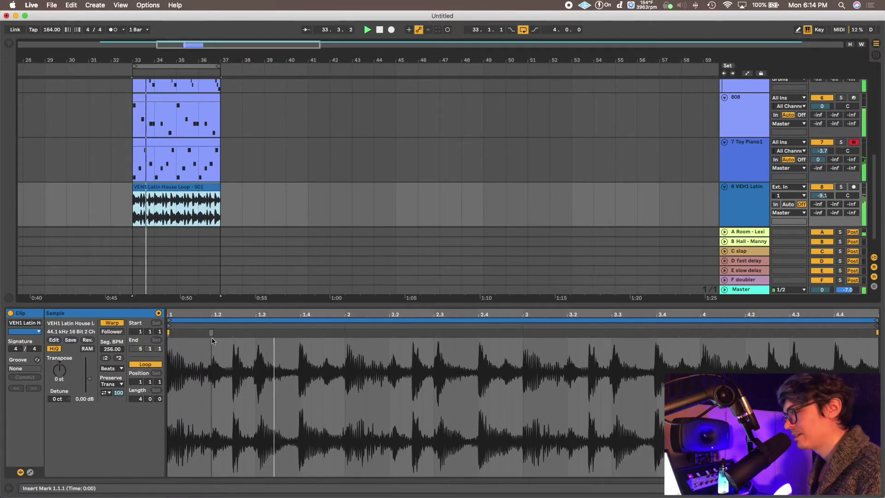
- Solo the Latin loop track, set the clip's warp mode to Complex and show the browser again
left_click(841, 187)
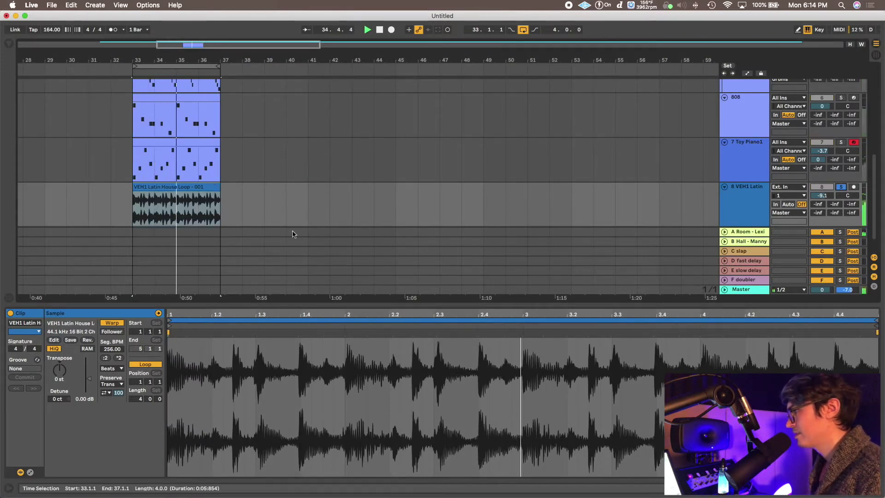
left_click(112, 368)
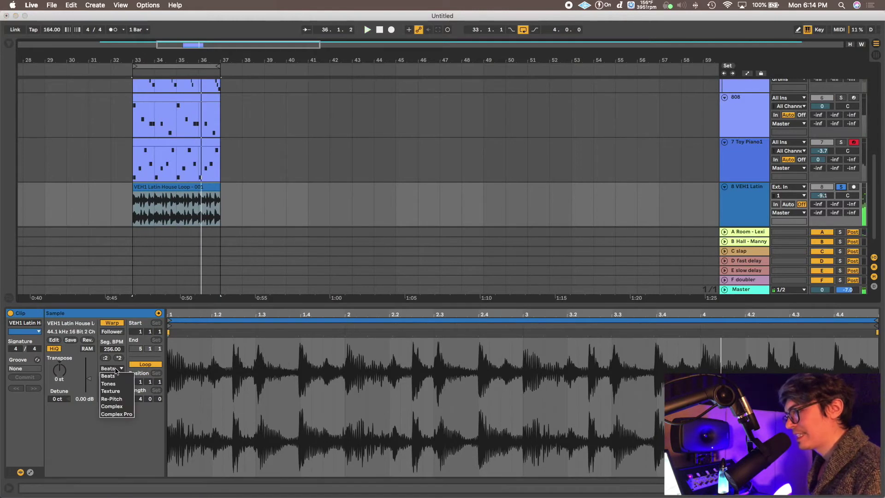
left_click(119, 407)
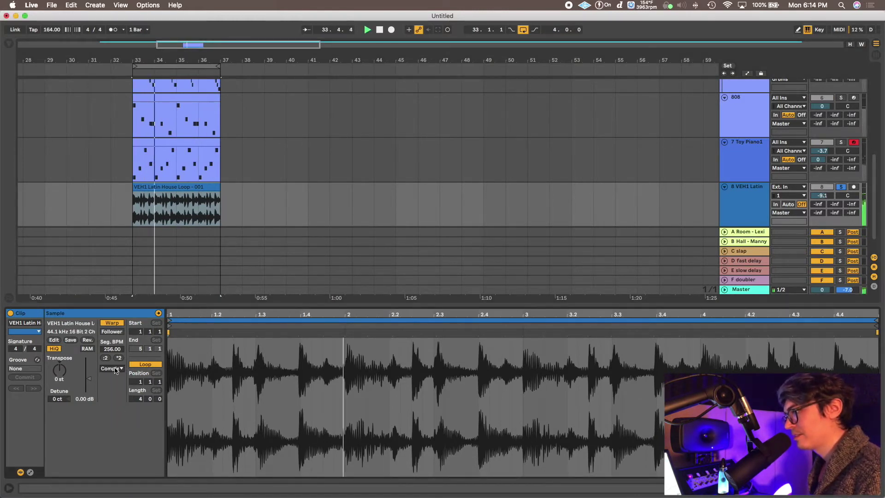
left_click(7, 44)
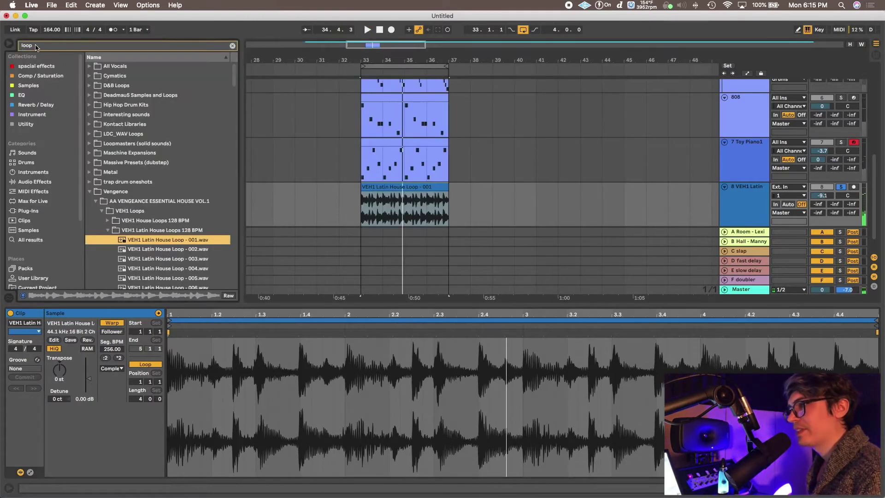
- Search the plug-ins for "saus" and add the VST SausageFattener to the VEH1 Latin loop track
key("BackSpace")
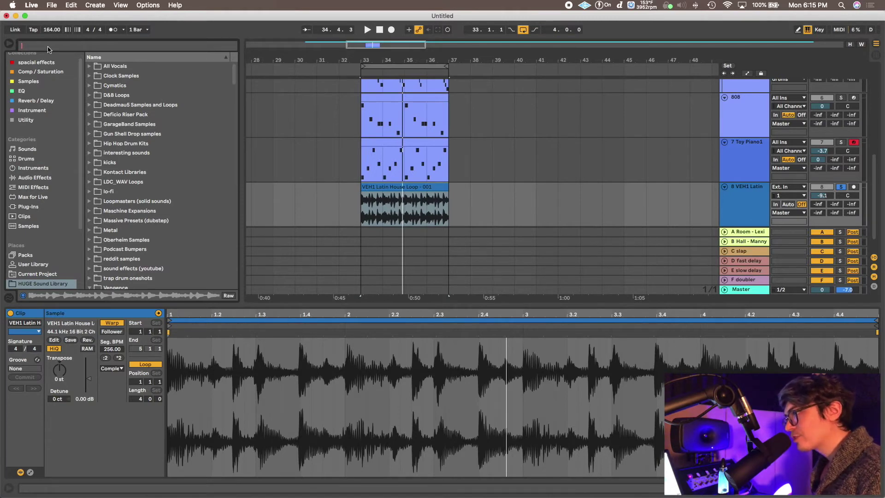
type("saus")
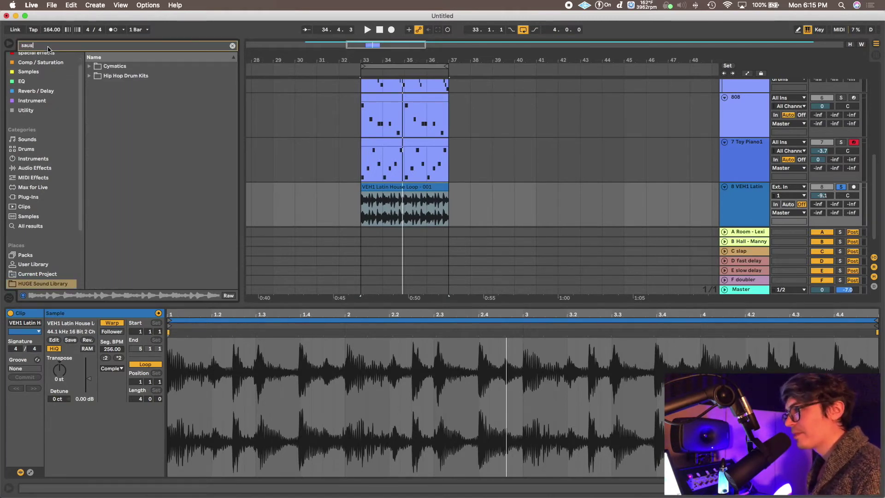
left_click(31, 197)
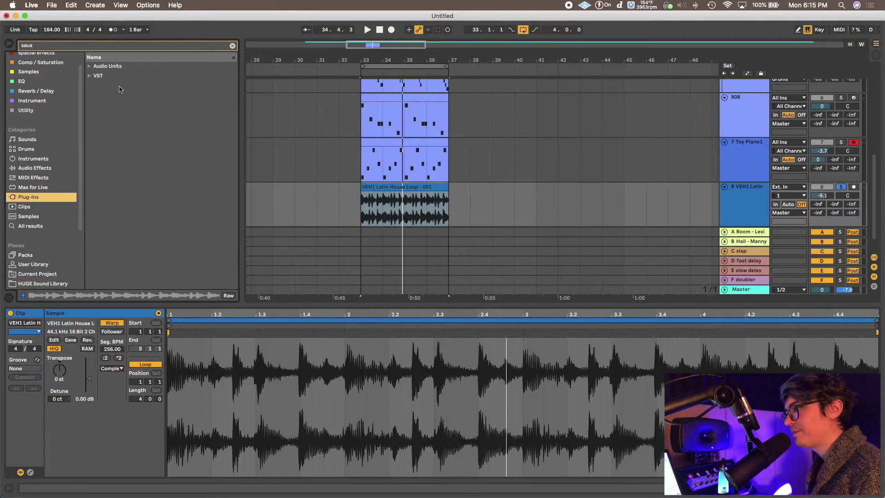
left_click(91, 76)
double_click(104, 86)
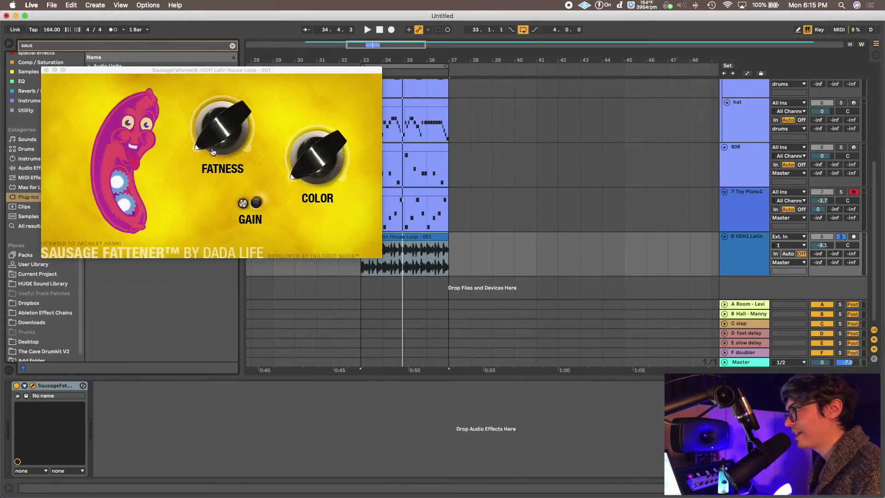
- Raise SausageFattener's Fatness to about 48%, audition the soloed Latin loop and close the plug-in window
left_click_drag(212, 152, 275, 198)
key("space")
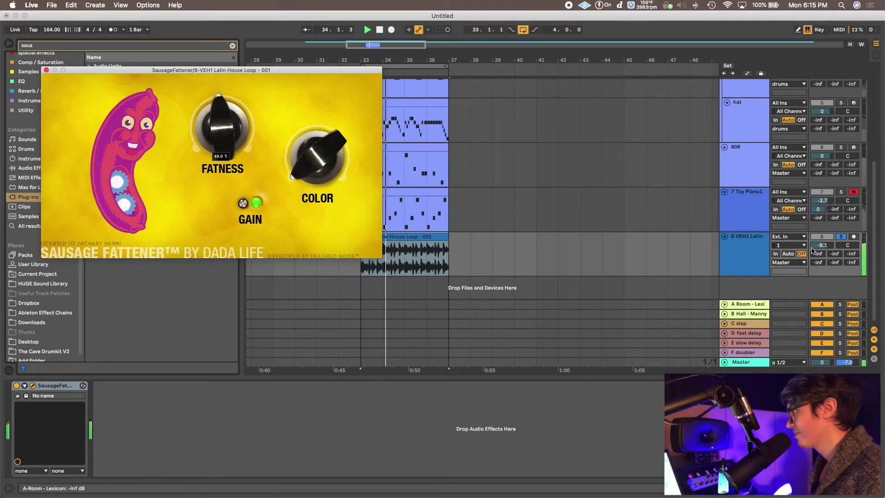
key("space")
left_click(46, 70)
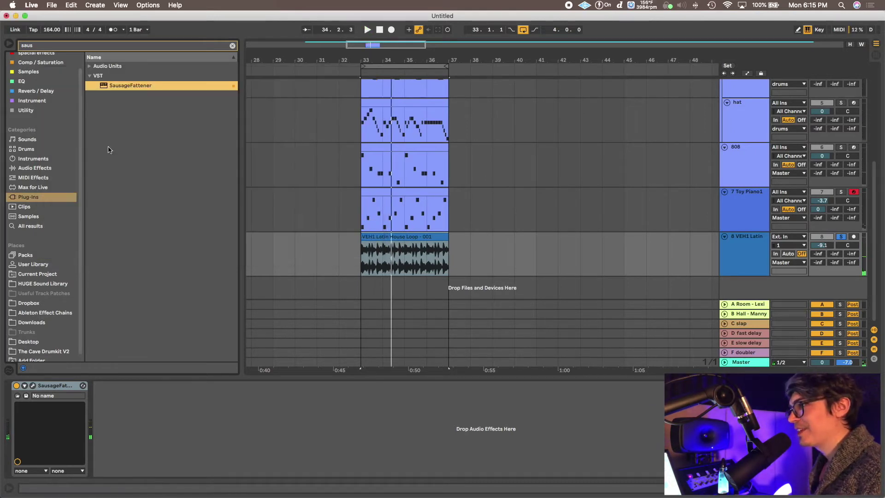
- Clear the browser search and add EQ Eight after SausageFattener, enabling band 8 as a high cut at about 1.6 kHz
left_click(232, 45)
left_click(35, 181)
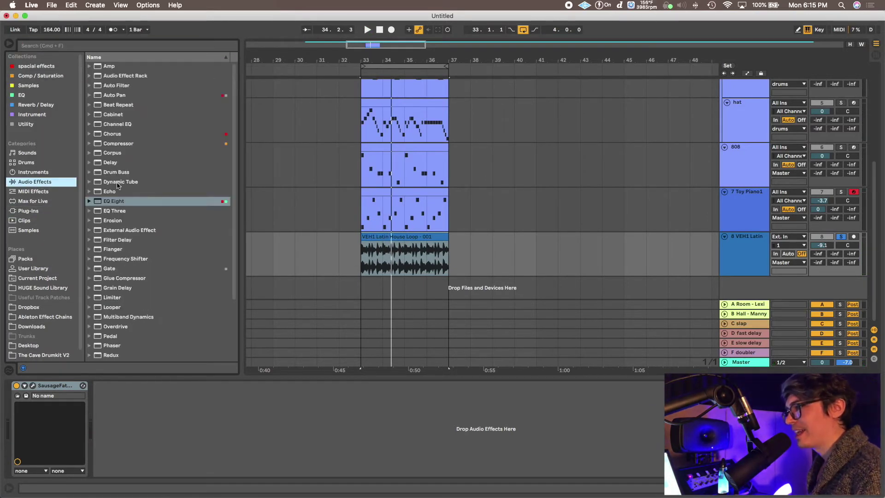
left_click(109, 201)
left_click_drag(109, 201, 189, 432)
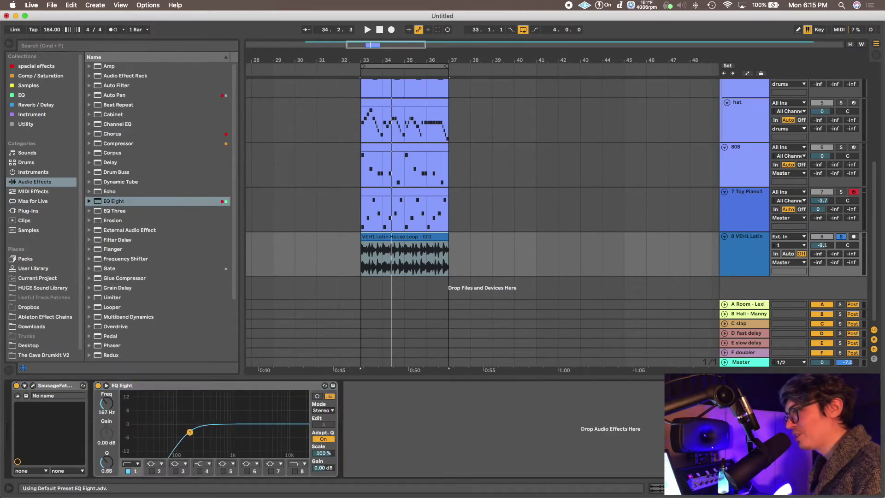
left_click(295, 470)
left_click_drag(305, 431, 249, 433)
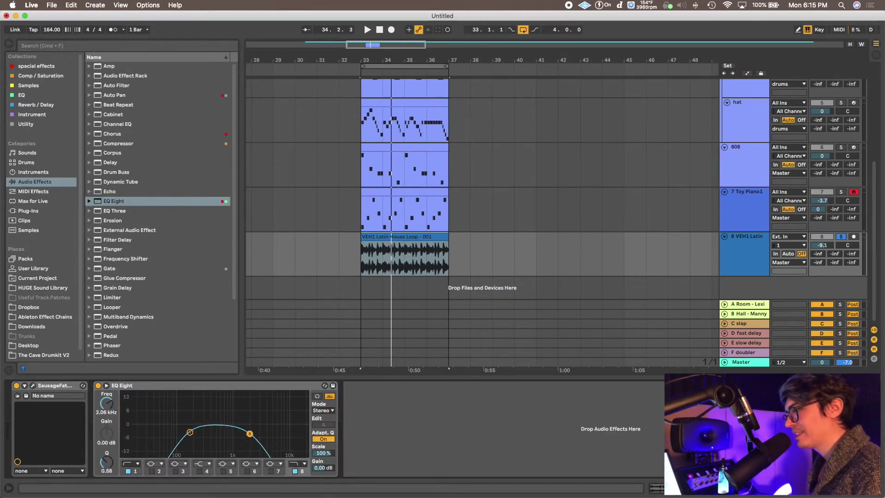
- Lower the Latin loop track's volume to -22.0 dB, unsolo it and play it with the full beat
mouse_move(822, 245)
left_mouse_down()
mouse_move(822, 258)
mouse_move(822, 239)
mouse_move(822, 247)
left_mouse_up()
left_click(840, 237)
key("space")
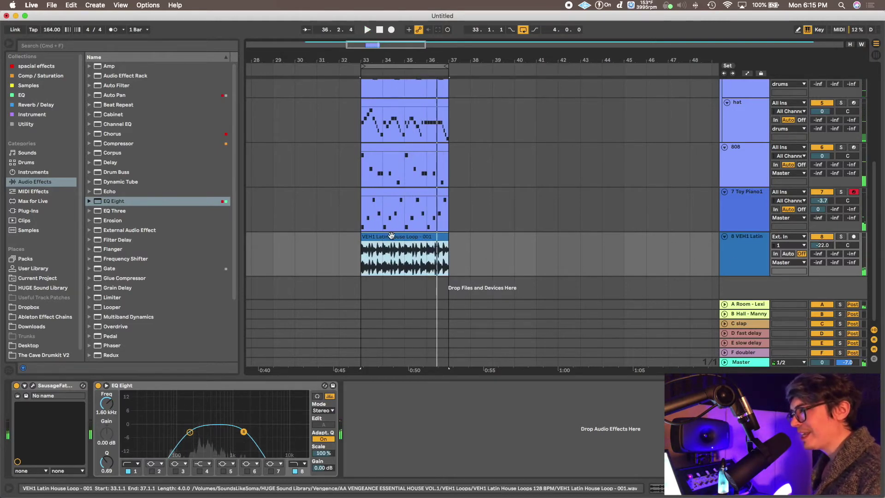
- Play the beat in Session View to check the Latin loop's level and EQ against the other tracks, and return to Arrangement View
key("Tab")
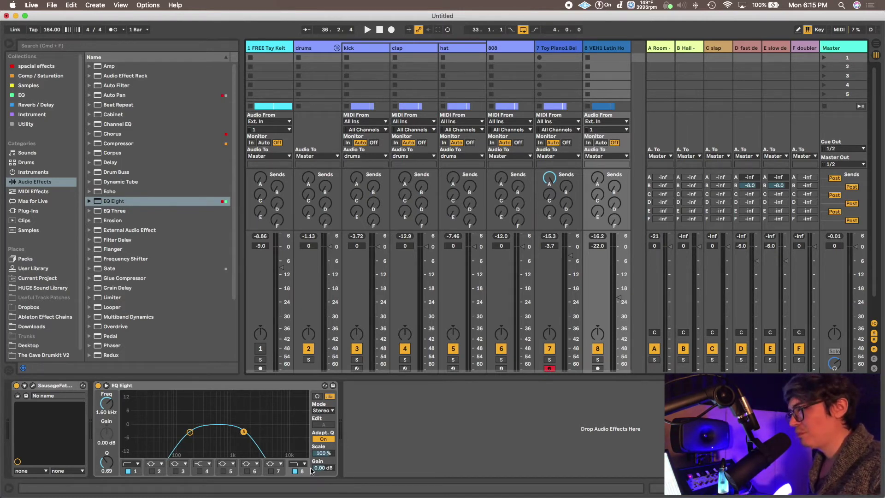
key("space")
left_click_drag(188, 432, 183, 433)
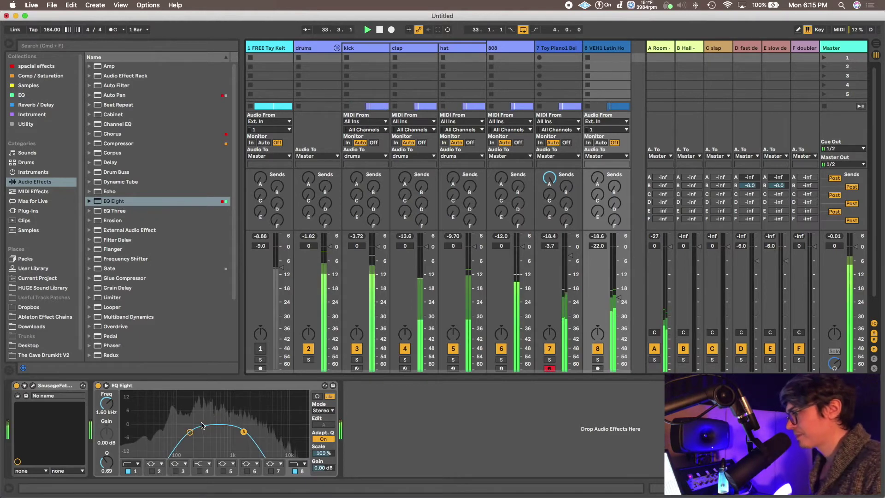
key("Tab")
key("space")
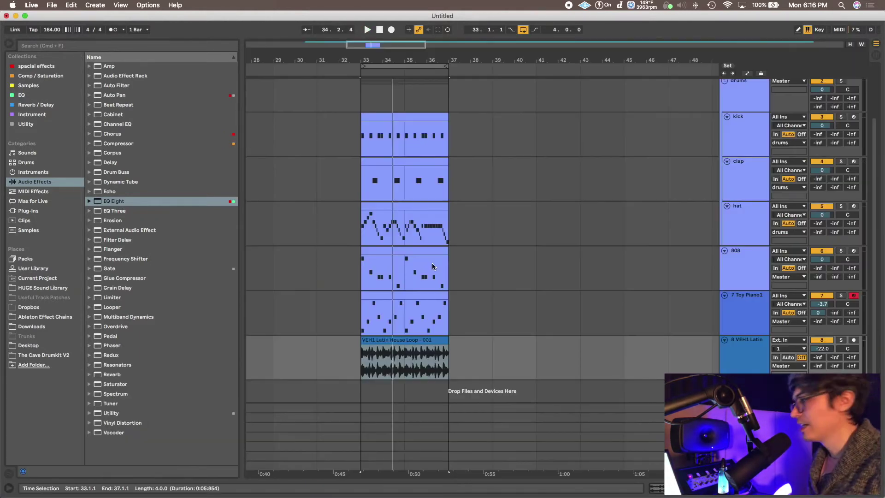
- Duplicate the clips of bars 33 to 37 on all tracks from kick to Latin loop so they fill bars 37 to 49
left_click_drag(397, 329, 456, 277)
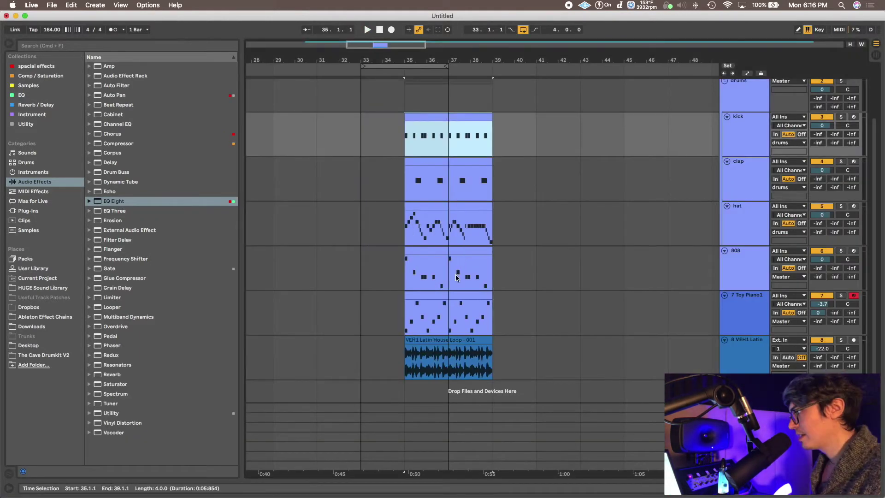
left_click_drag(452, 336, 422, 352)
key("super+d")
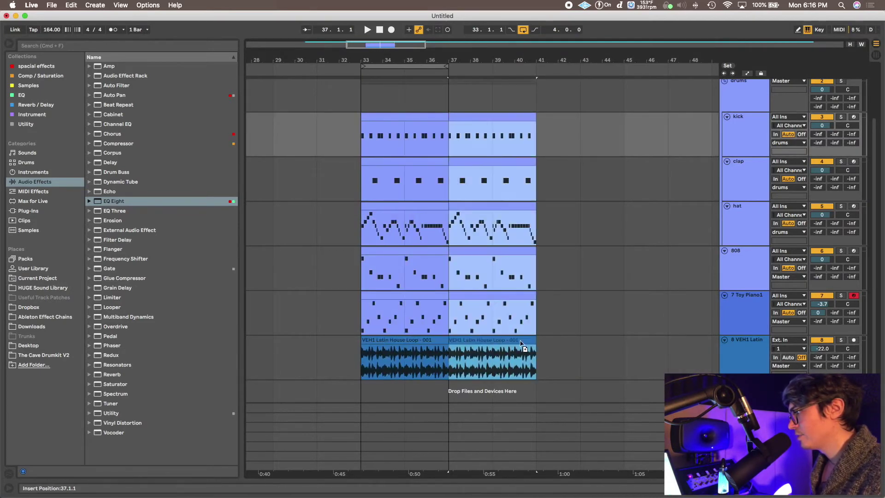
key("super+d")
left_click_drag(555, 341, 635, 343)
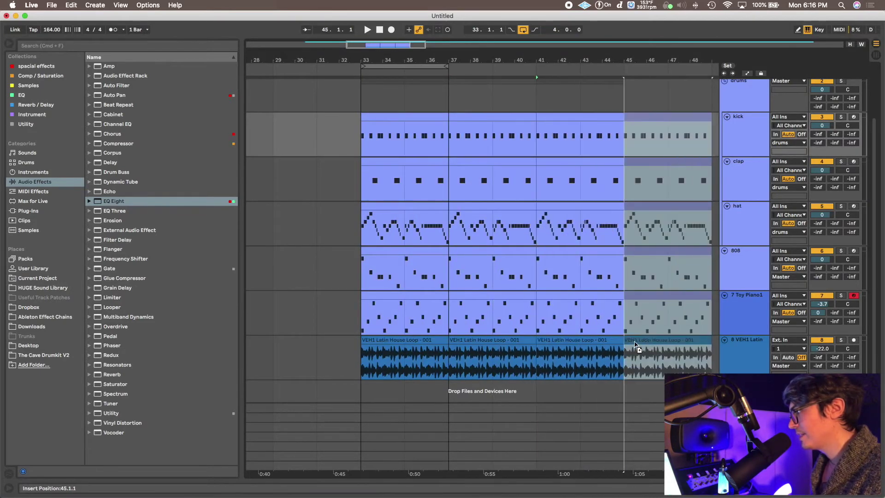
- Set the loop region to the four kick clips spanning bars 33 to 49 and play the looped section
left_click(405, 120)
left_click(660, 120, "shift")
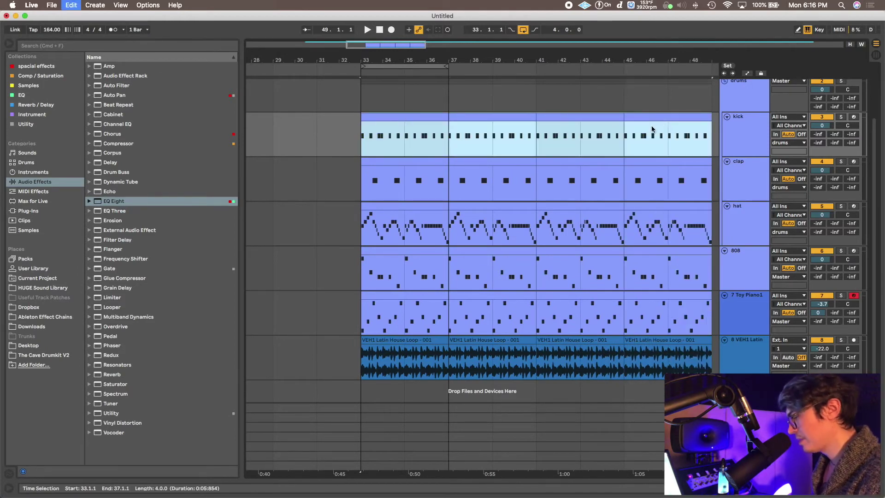
key("super+l")
key("space")
left_click_drag(388, 45, 412, 28)
key("space")
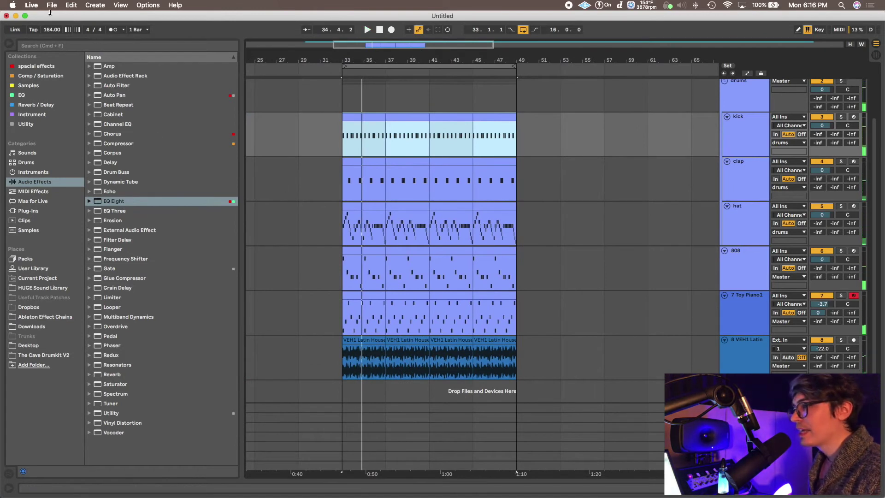
- Audition the beat at tempos of 128.00 and 186.00 BPM, and undo the tempo changes back to 164.00 BPM
left_click(51, 30)
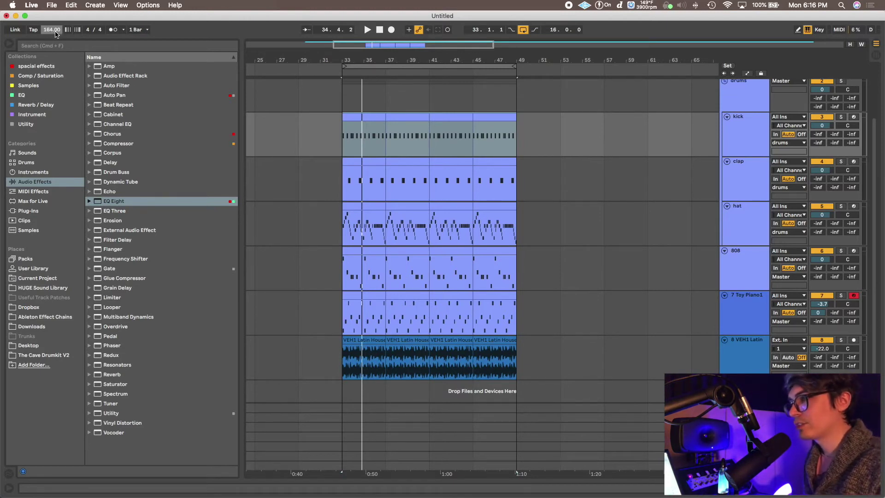
left_click_drag(55, 31, 55, 47)
key("space")
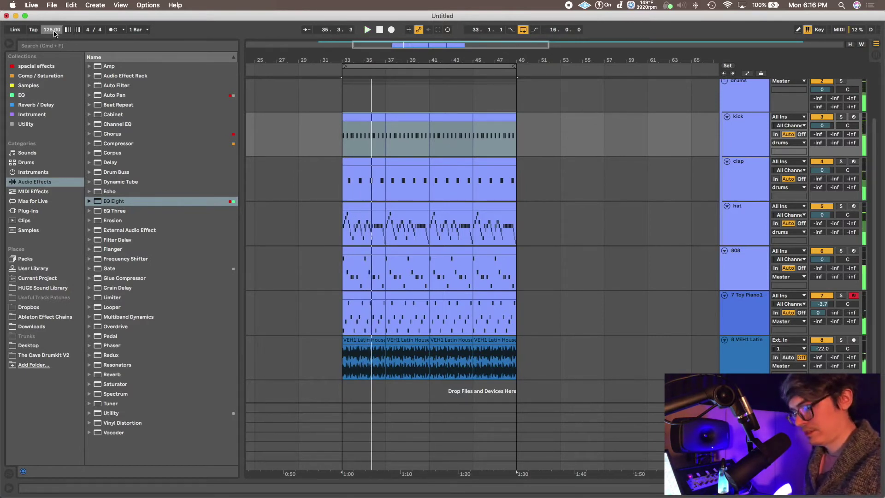
left_click_drag(55, 33, 54, 20)
key("space")
key("space")
key("space")
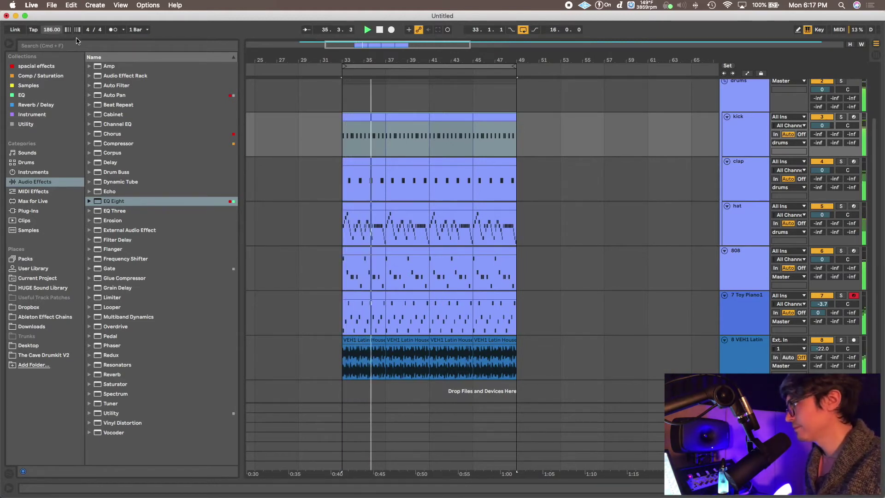
key("space")
key("super+z")
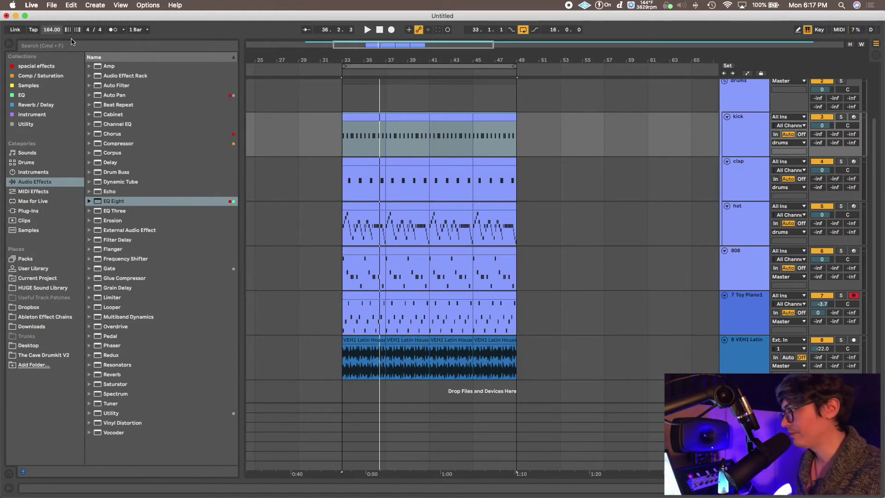
- Deactivate the first two 808 clips, covering bars 33 to 41
left_click(339, 208)
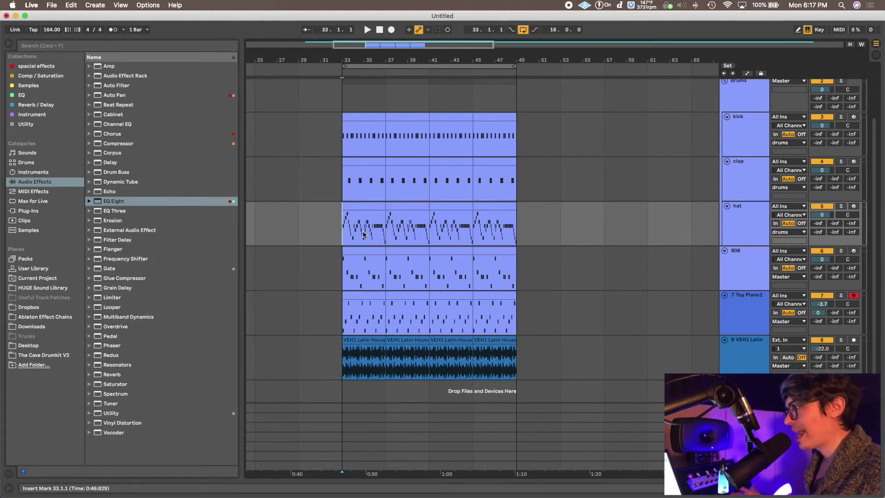
left_click(369, 209)
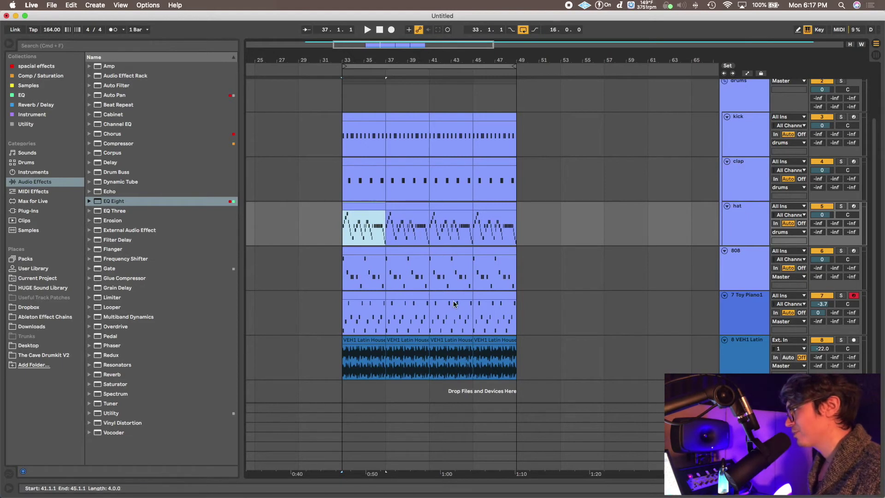
key("space")
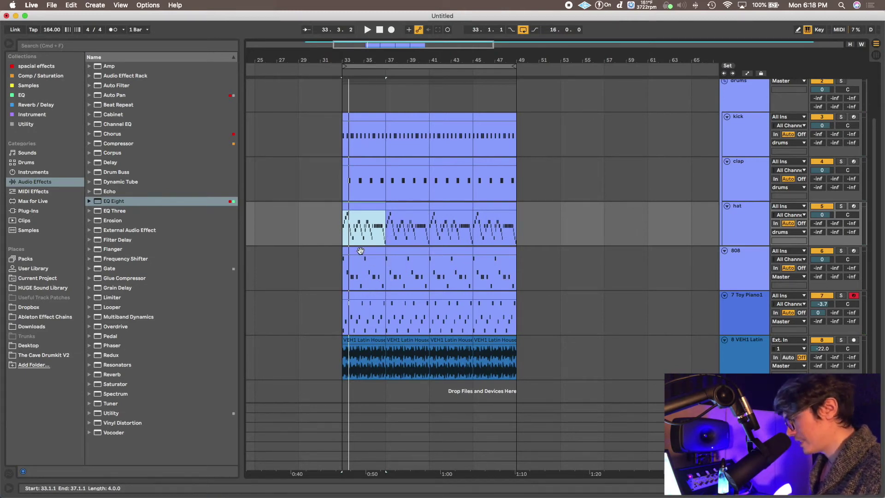
key("Down")
key("0")
key("super+d")
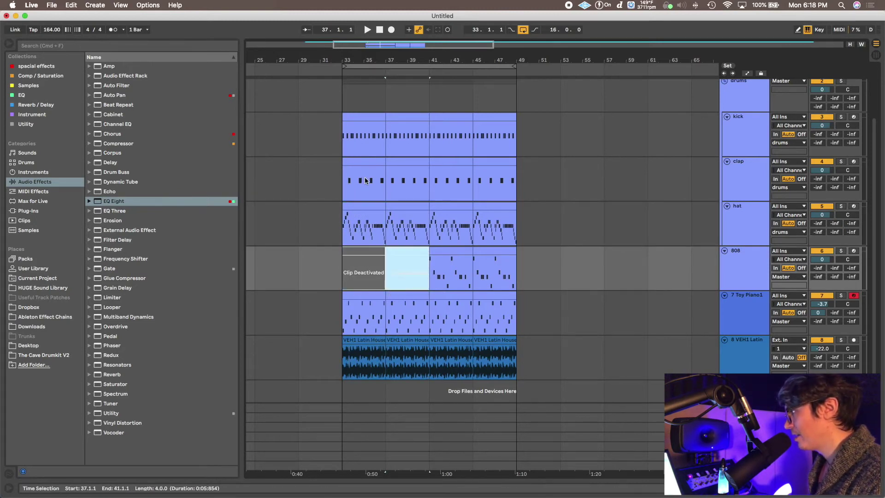
key("0")
- Deactivate the hat and kick clips in bars 33 to 37
left_click(361, 205)
key("0")
left_click(373, 136)
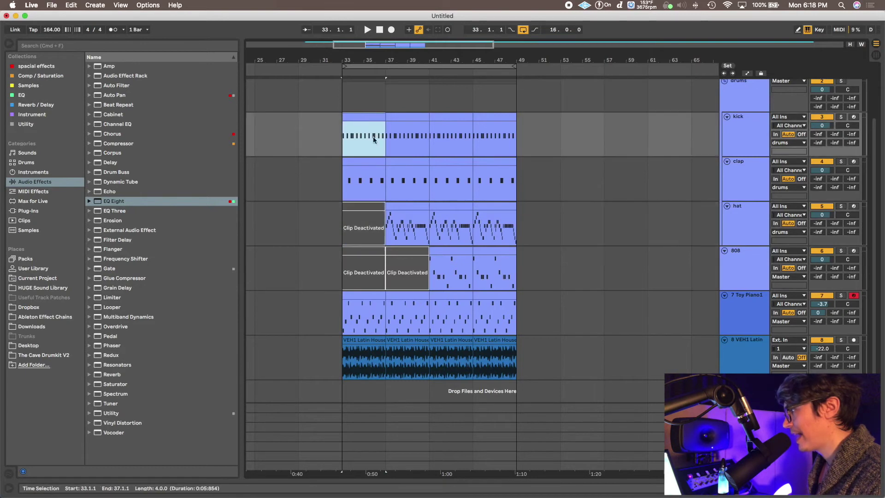
key("0")
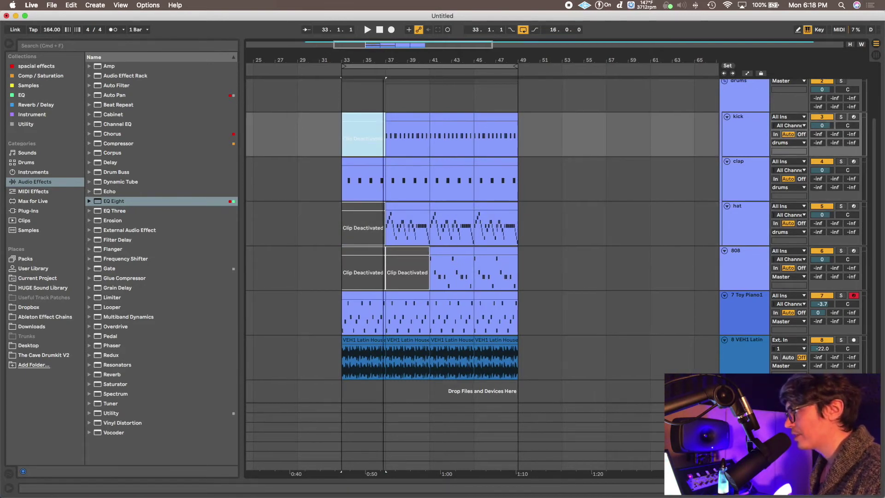
- Play the arrangement from bar 33 and deactivate the kick and hat clips in bars 37 to 41
left_click(345, 100)
key("space")
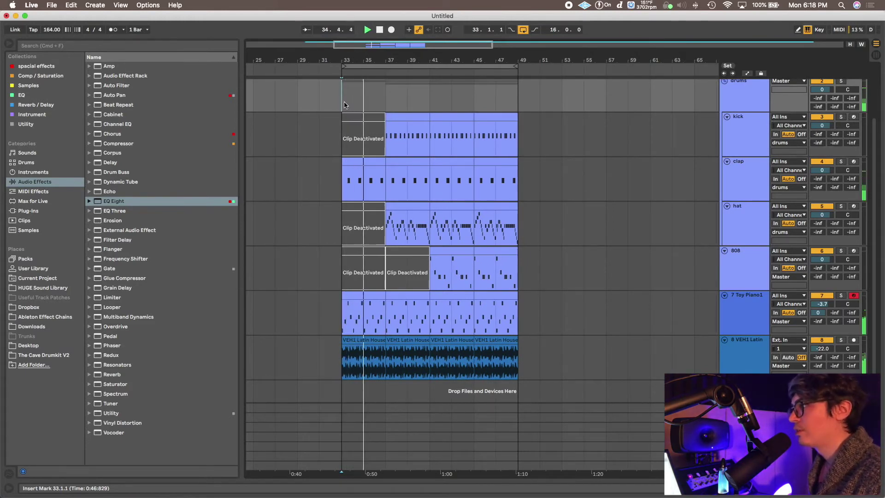
left_click_drag(346, 104, 424, 102)
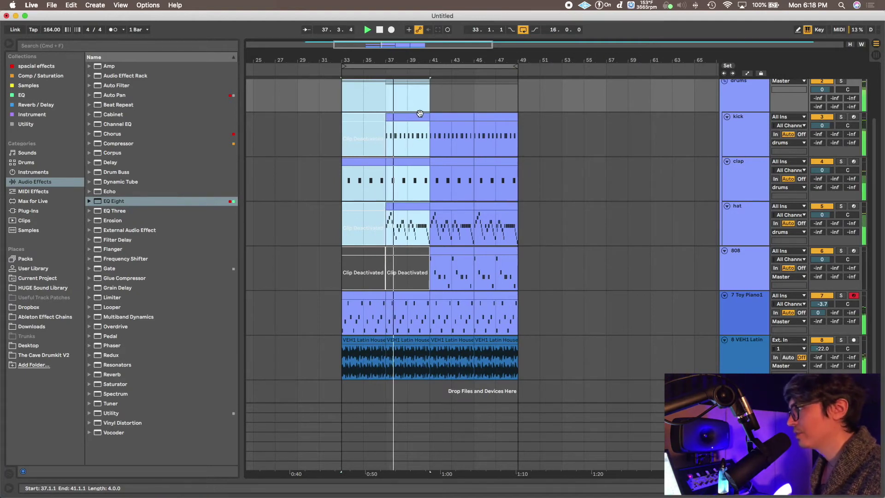
left_click(403, 117)
left_click(402, 118)
key("0")
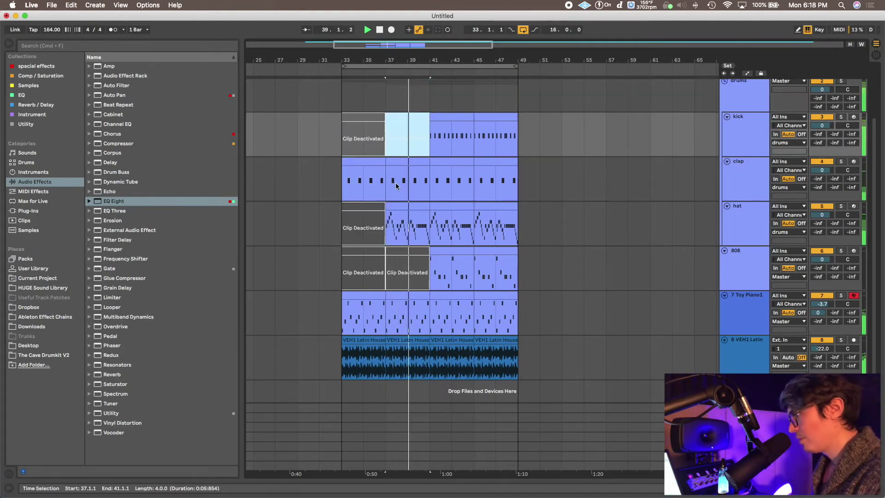
left_click(397, 205)
key("0")
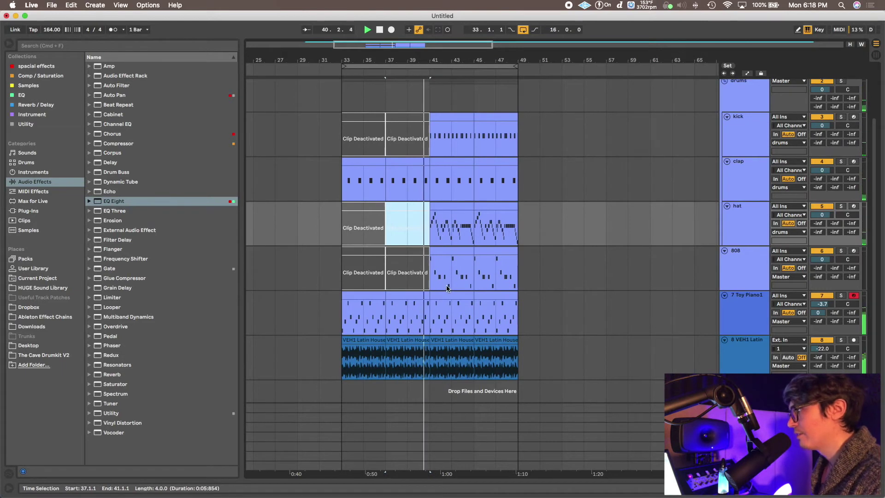
- Deactivate the remaining two hat clips in bars 41 to 49
left_click(452, 206)
key("0")
left_click(495, 206)
key("0")
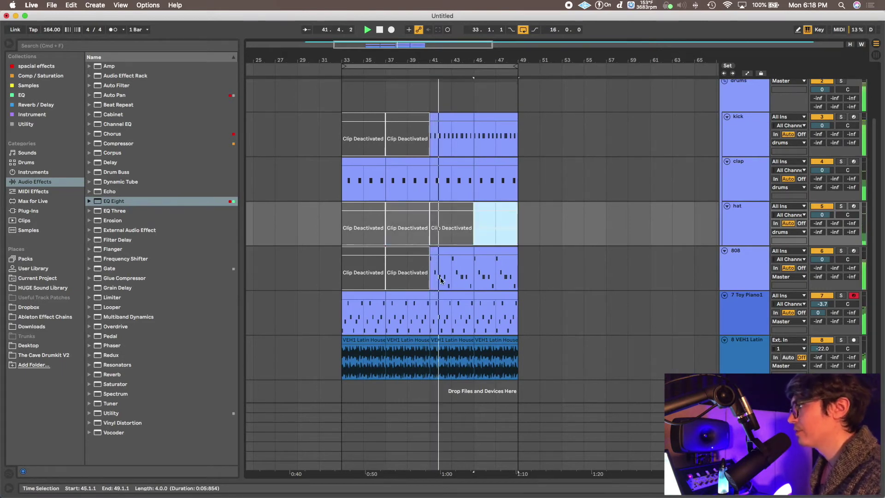
- Deactivate the remaining two 808 clips in bars 41 to 49 and select the looped bars 33 to 49 across all tracks
left_click(451, 251)
key("0")
left_click(499, 252)
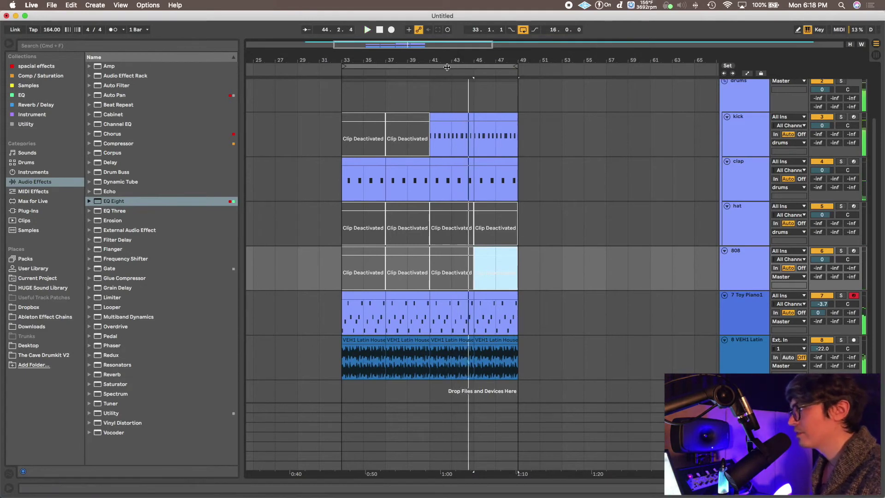
left_click(412, 66)
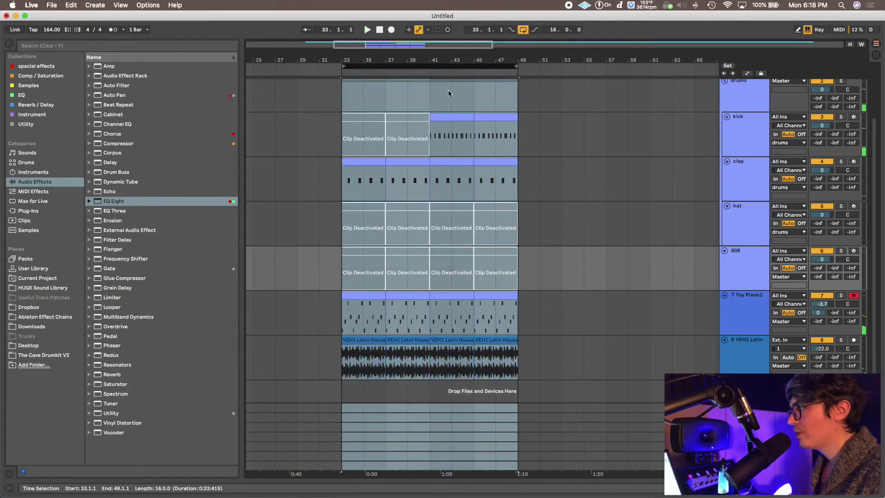
- Duplicate the looped bars 33 to 49 across all tracks so the copy fills bars 49 to 65
left_click(342, 101)
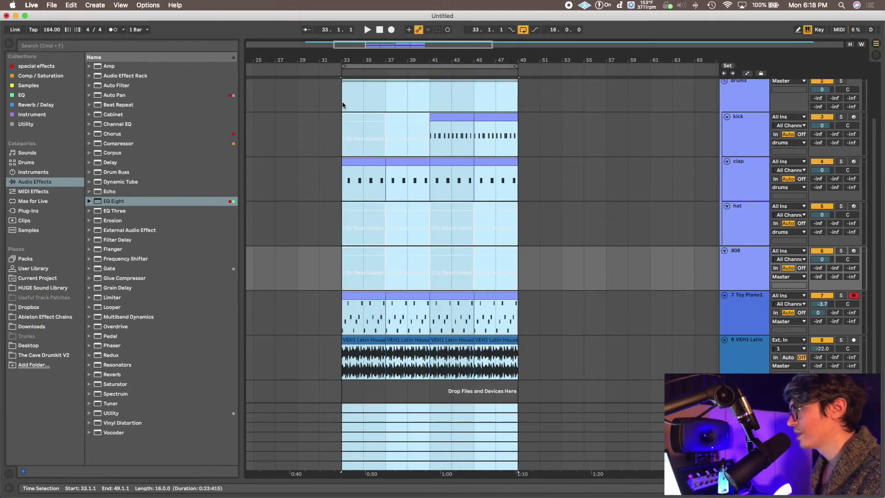
left_click_drag(342, 102, 427, 98)
left_click(397, 67)
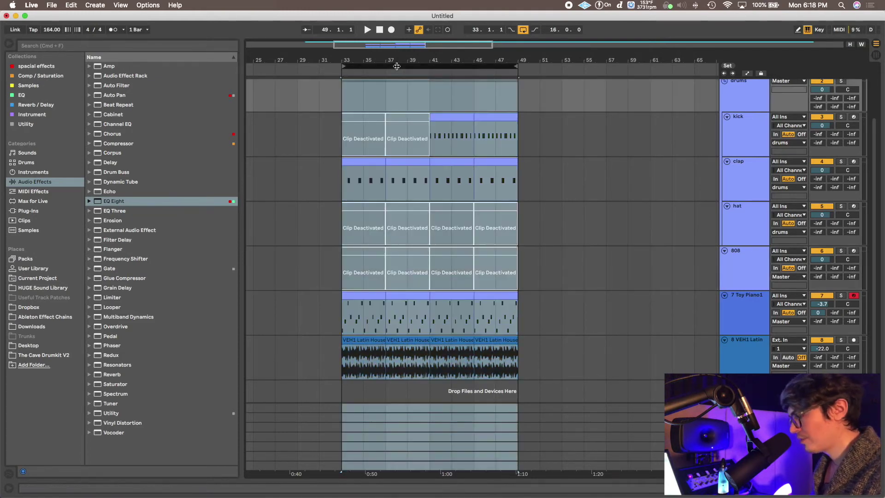
key("super+d")
left_click(584, 111)
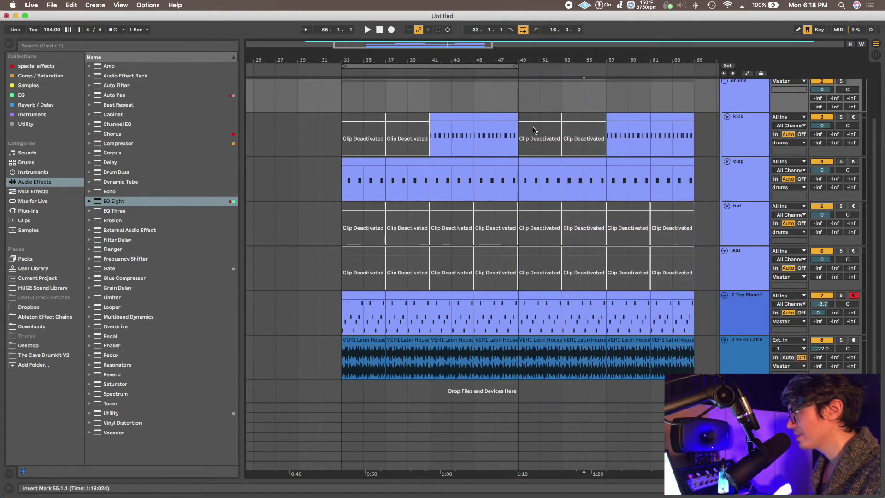
- Reactivate the hat and 808 clips in bars 49 to 65
left_click(543, 209)
left_click(656, 255, "shift")
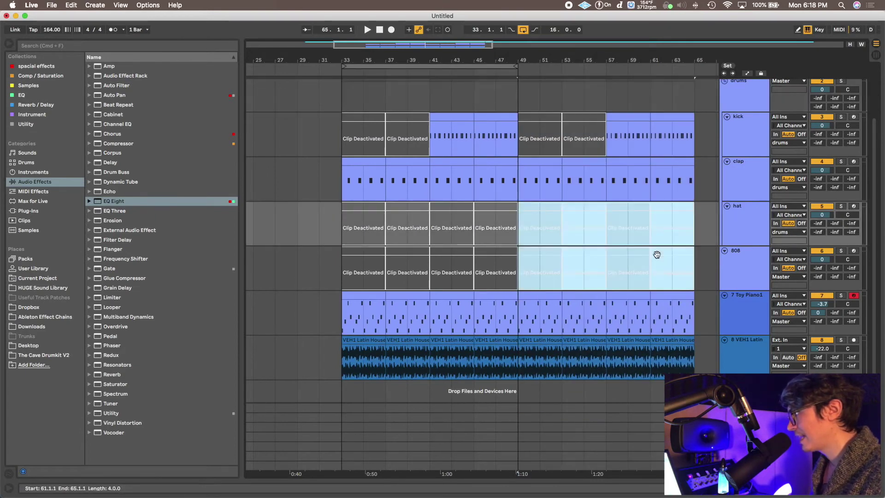
key("0")
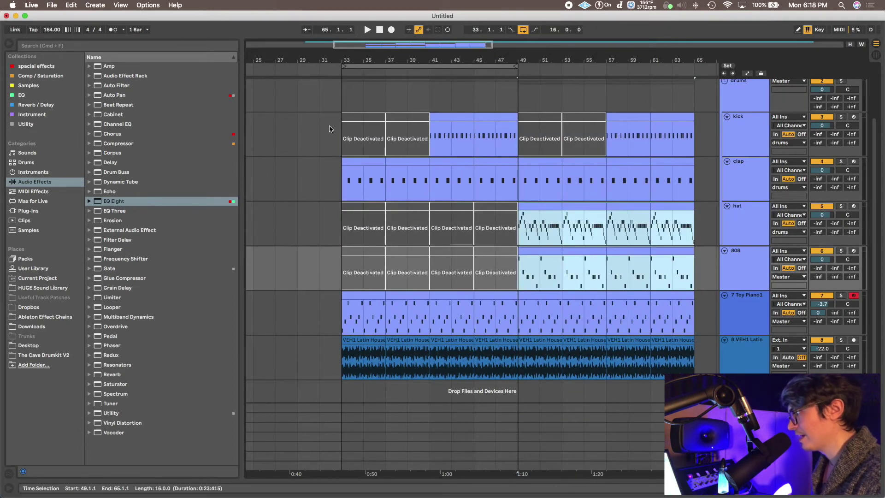
left_click(341, 102)
- Reactivate the two kick clips in bars 49 to 57
left_click(551, 119)
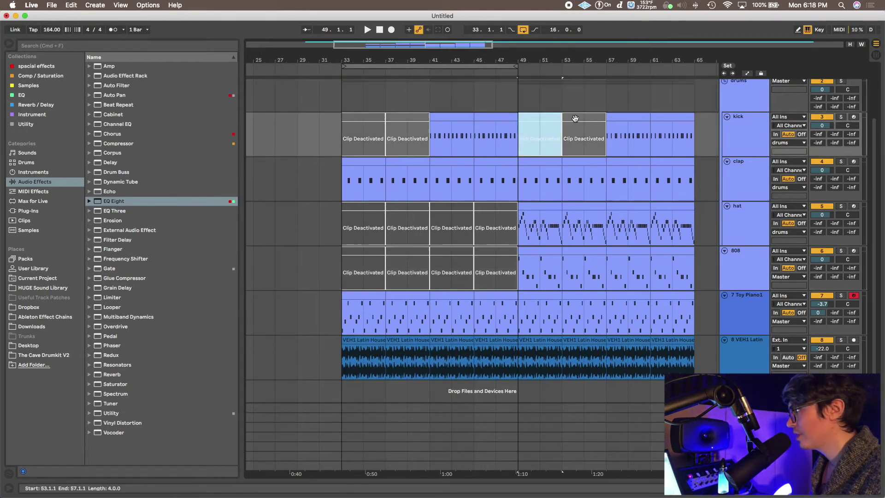
left_click(574, 119, "shift")
key("0")
- Play the arrangement from bar 33 and extend the loop to end at bar 65
left_click(346, 105)
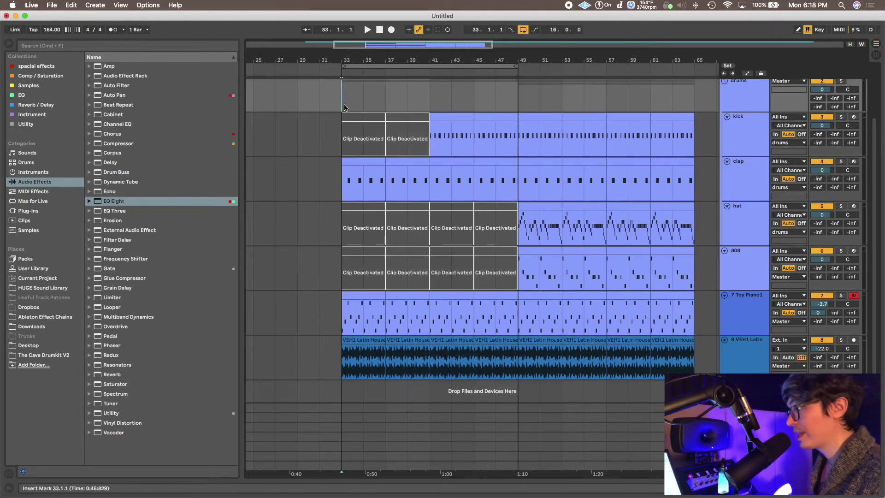
key("space")
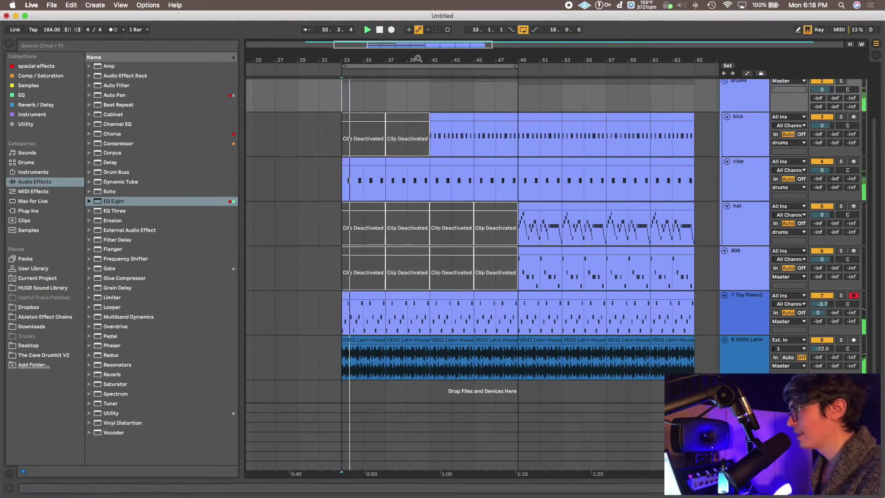
left_click_drag(410, 53, 412, 44)
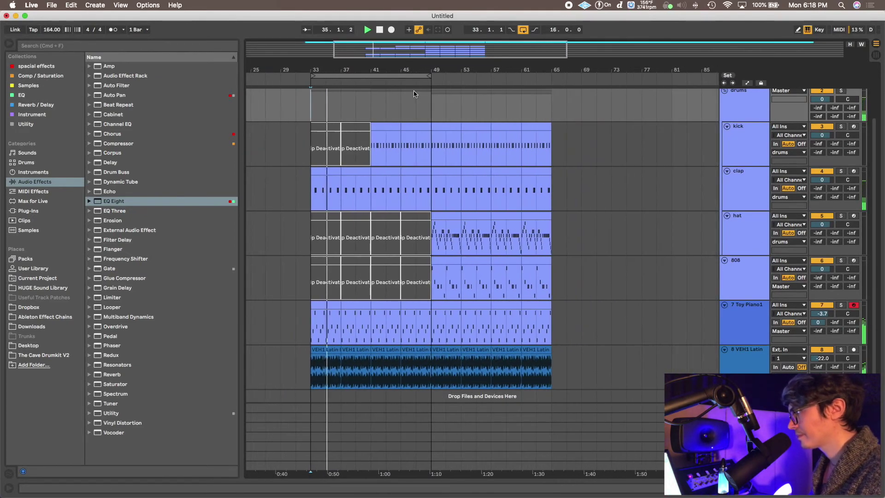
left_click(438, 133)
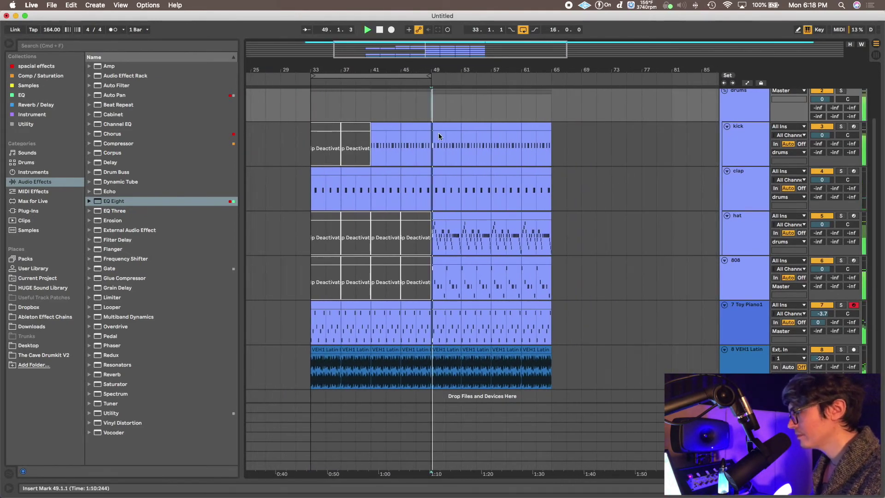
left_click(399, 104)
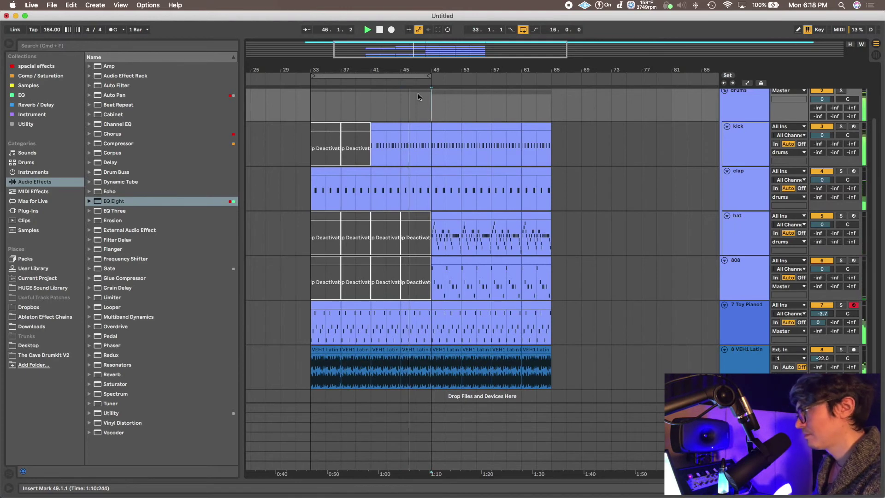
left_click_drag(429, 76, 549, 88)
- Shorten the Latin loop clip in bars 45 to 49 to end at bar 48 and play the transition
left_click(434, 107)
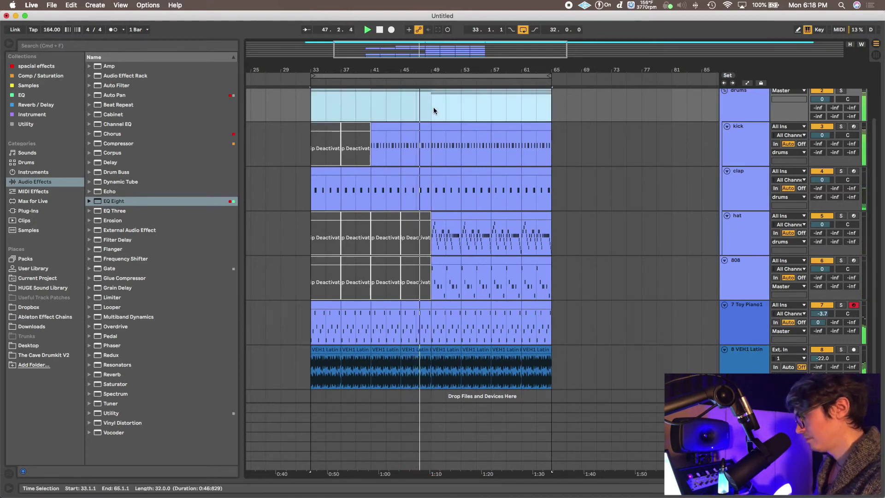
key("plus")
key("plus")
scroll(380, 144, "left", 13)
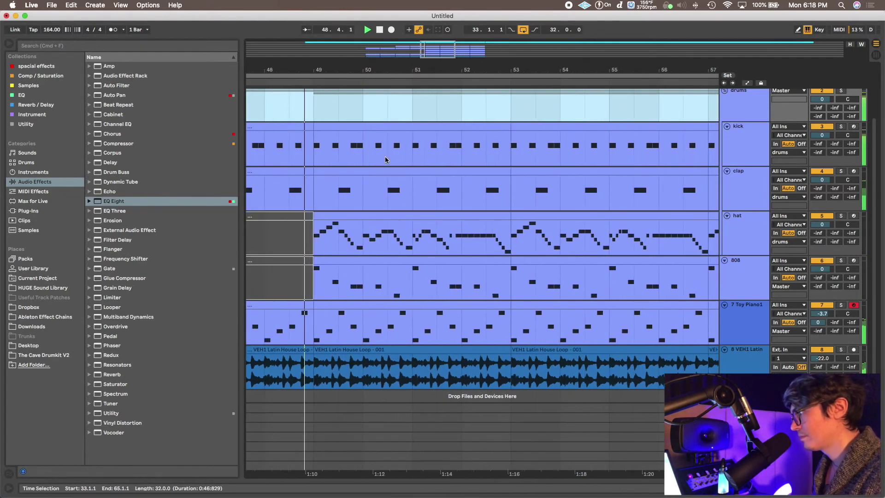
left_click(291, 150)
key("space")
scroll(317, 149, "left", 2)
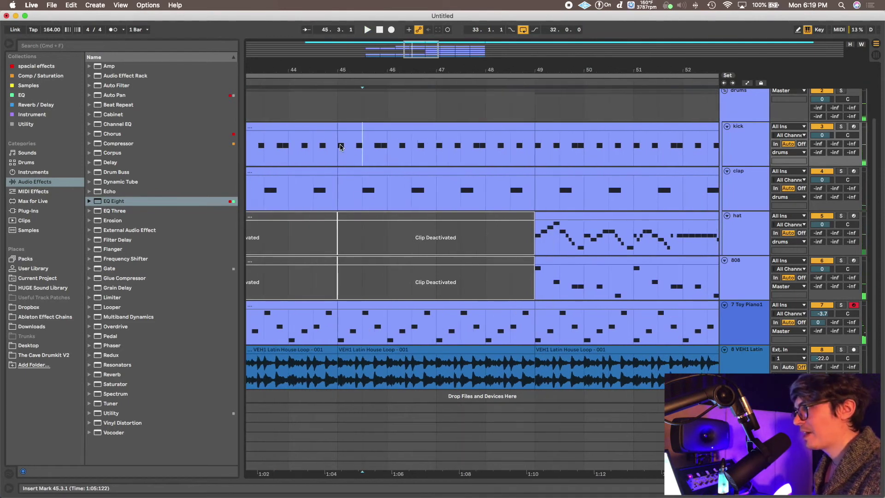
left_click_drag(535, 366, 485, 350)
left_click(341, 242)
key("space")
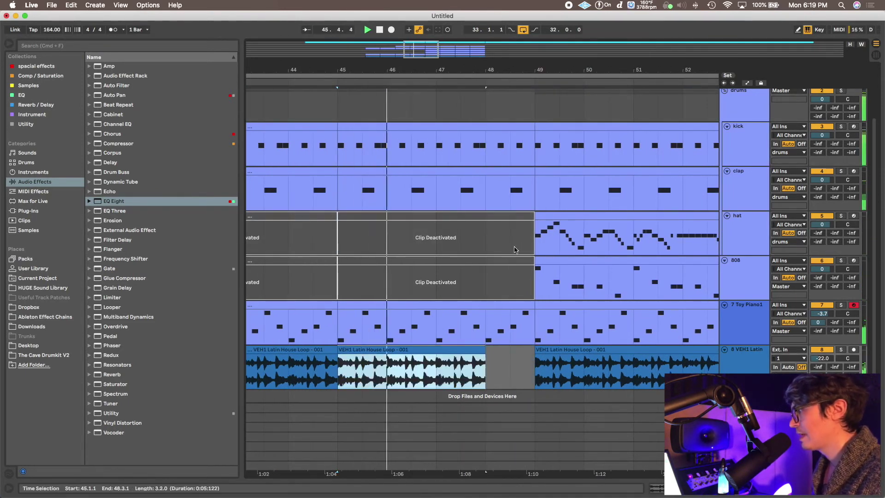
- Shorten the kick clip in bars 45 to 49 to end just after the start of bar 48, auditioning the gap before bar 49
left_click(524, 124)
left_click_drag(534, 126, 510, 125)
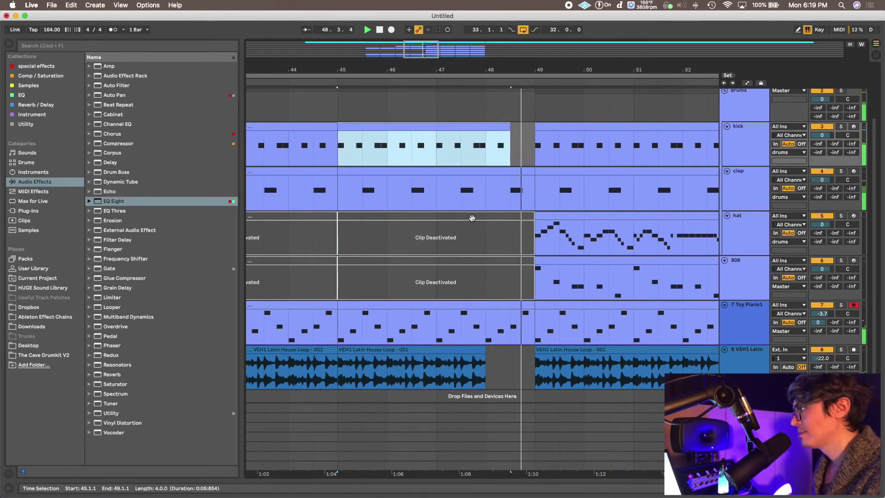
left_click(265, 247)
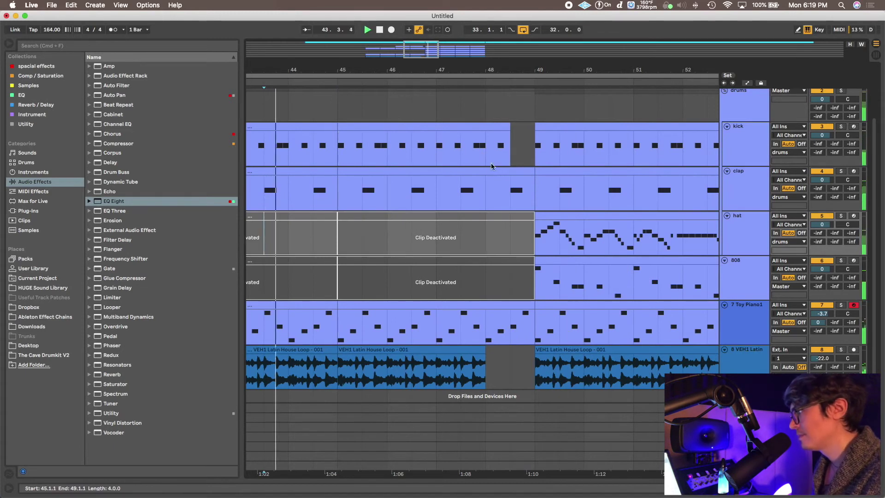
left_click(504, 128)
left_click_drag(509, 143, 486, 151)
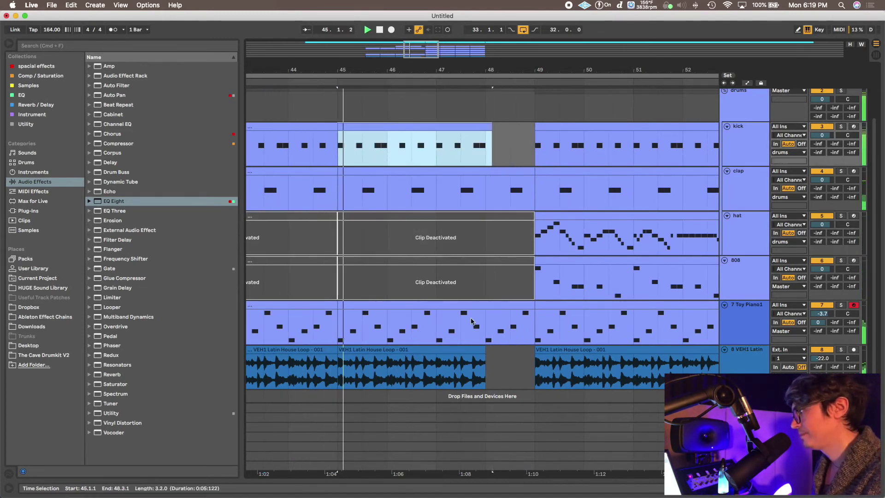
- Extend the shortened Latin loop clip to just before bar 49 with a fade-out from about bar 48, and play the arrangement from bar 33
mouse_move(483, 346)
left_mouse_down()
mouse_move(536, 353)
mouse_move(490, 355)
left_mouse_up()
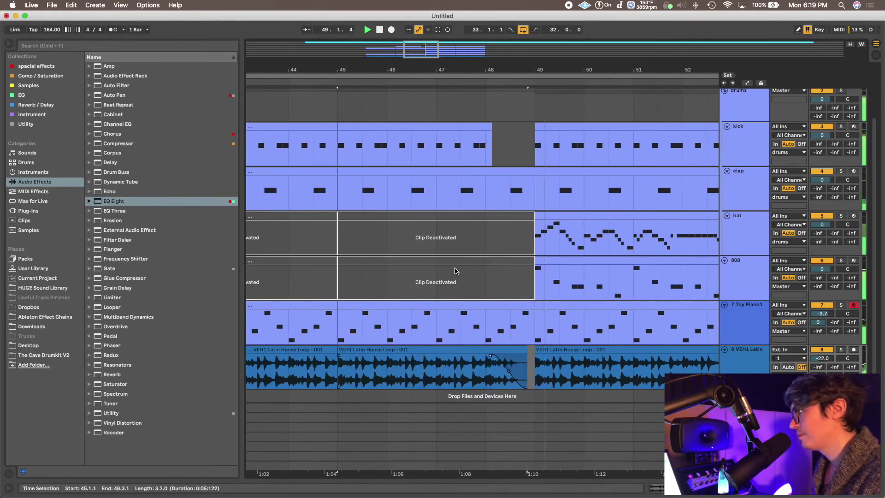
left_click(451, 241)
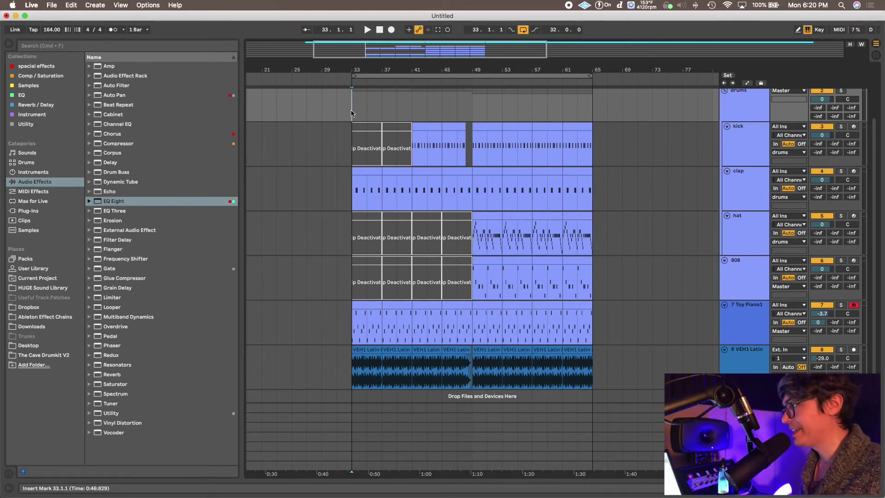
key("space")
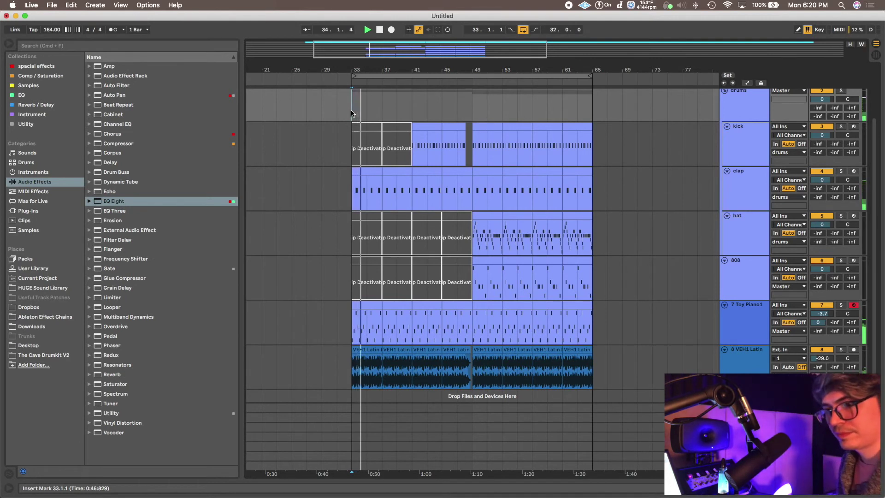